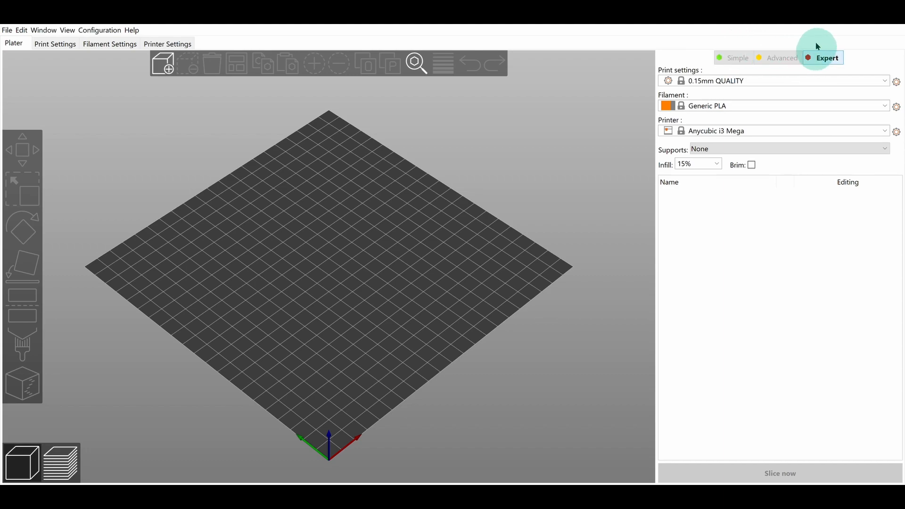
- Set the printer's maximum print height to 260 mm in the general printer settings
left_click(161, 37)
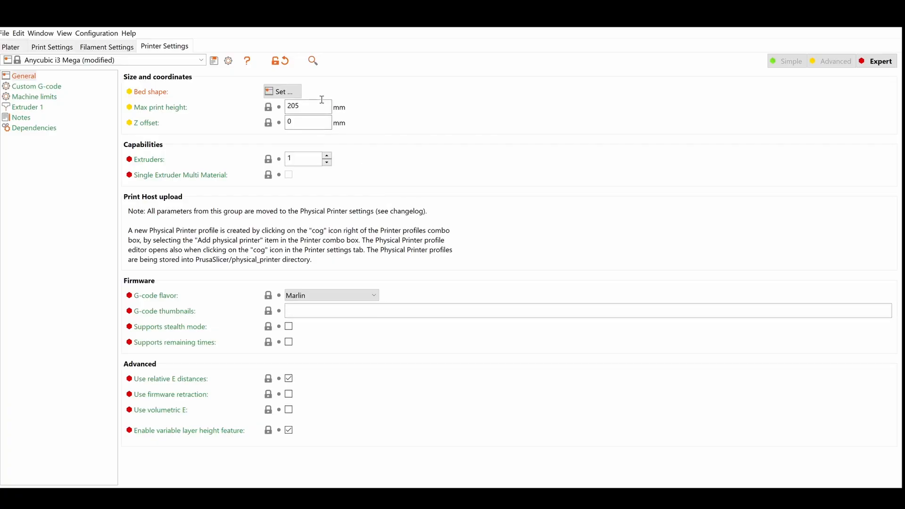
left_click(322, 100)
key("BackSpace")
key("BackSpace")
key("BackSpace")
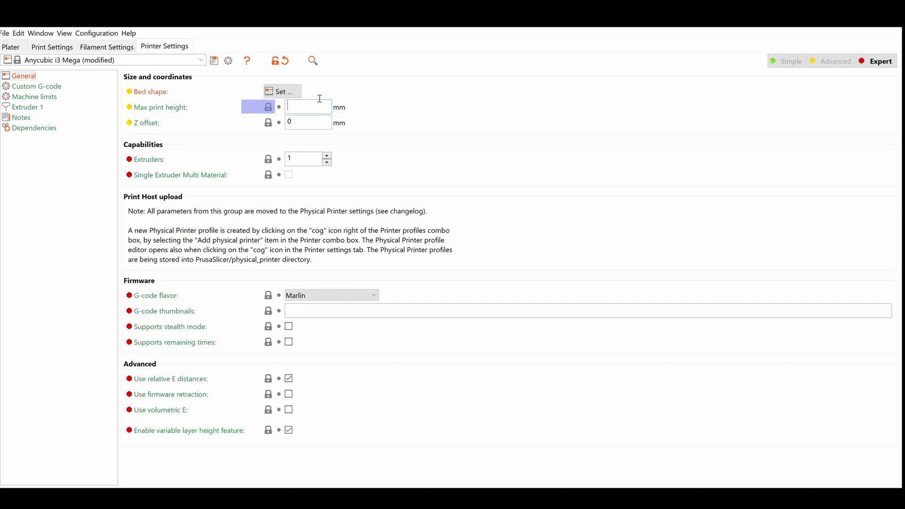
type("260")
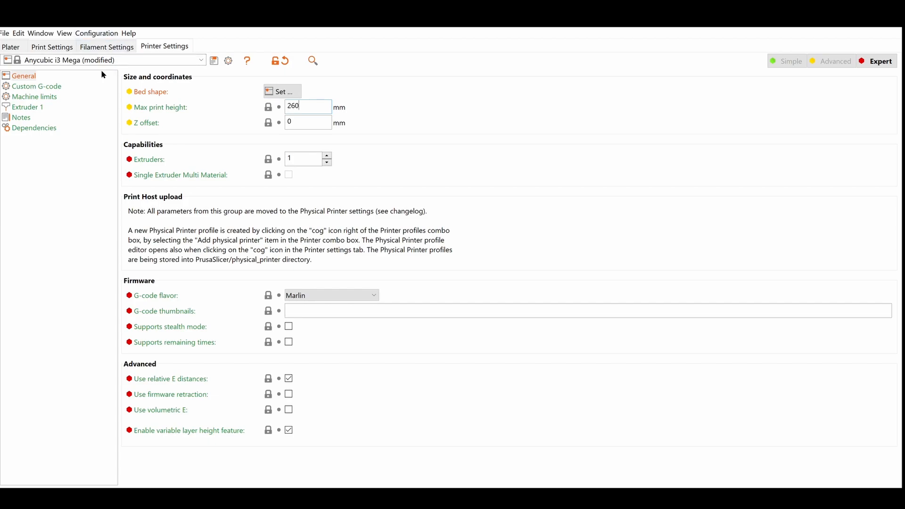
- Set the perimeters print speed to 45 mm/s in the print profile's speed settings
left_click(53, 39)
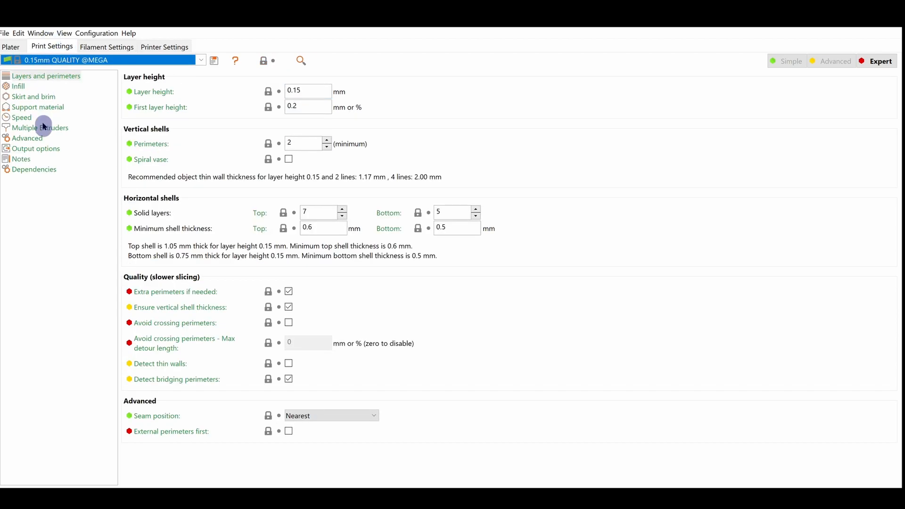
left_click(28, 116)
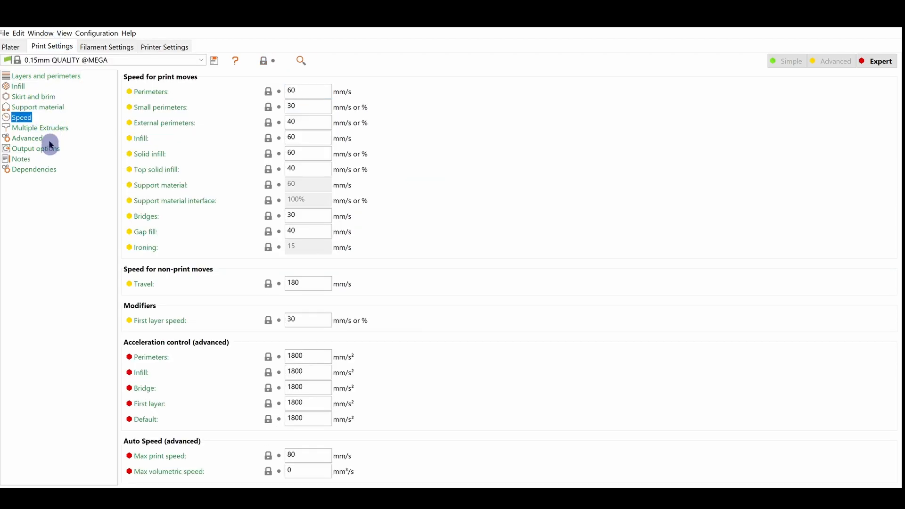
left_click(310, 85)
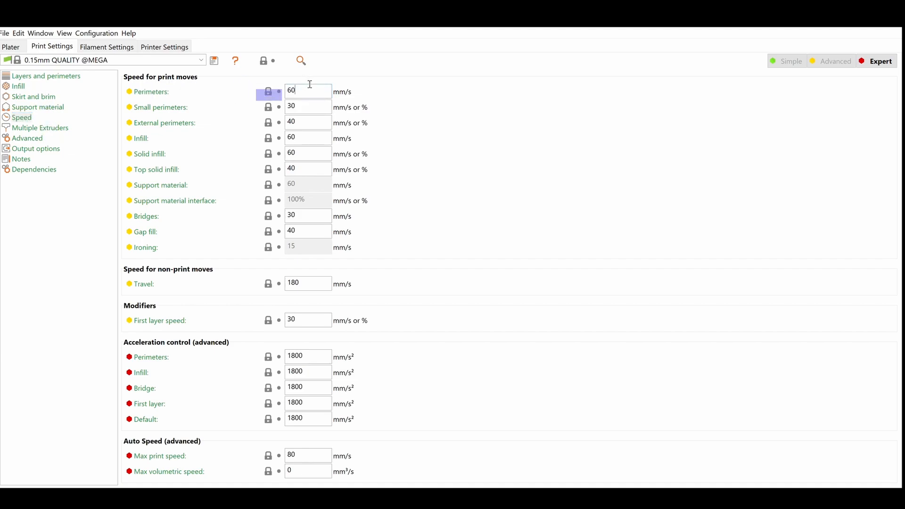
key("BackSpace")
key("BackSpace")
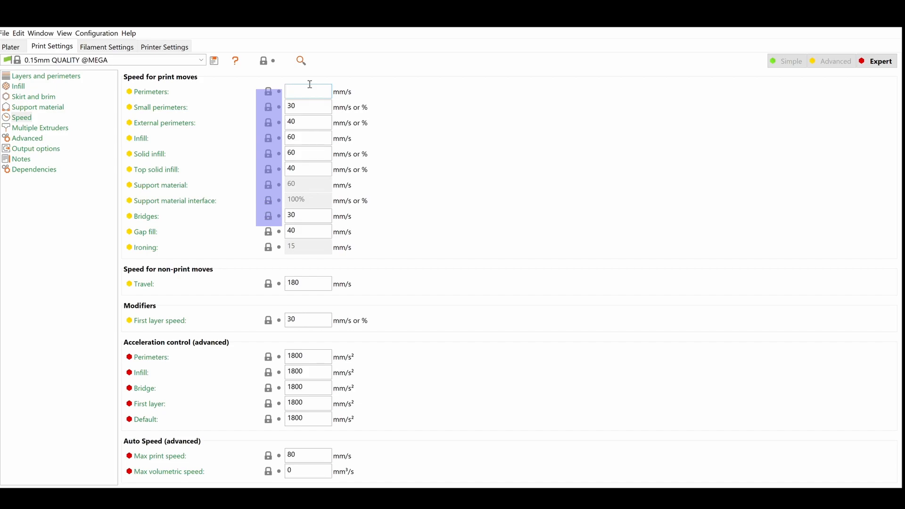
type("45")
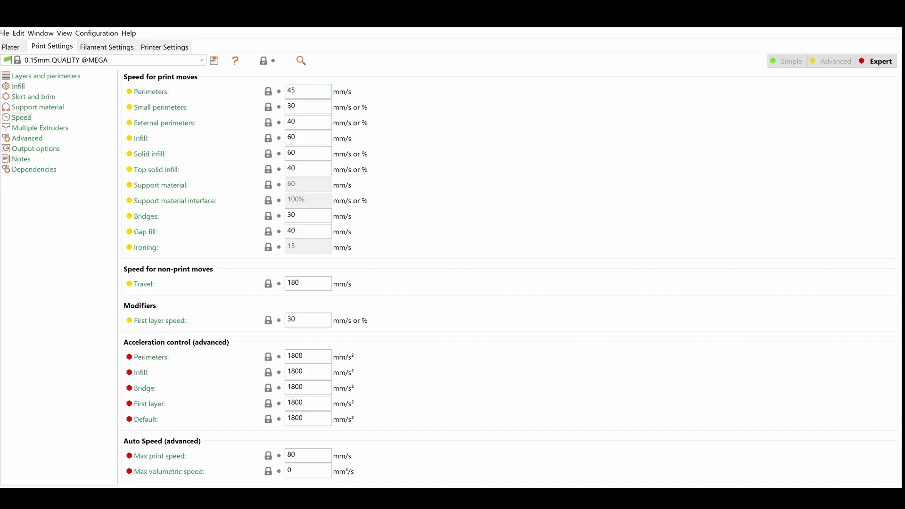
- Set both the small perimeters and external perimeters speeds to 25 mm/s
left_click(306, 102)
key("BackSpace")
key("BackSpace")
type("25")
key("Tab")
key("BackSpace")
key("BackSpace")
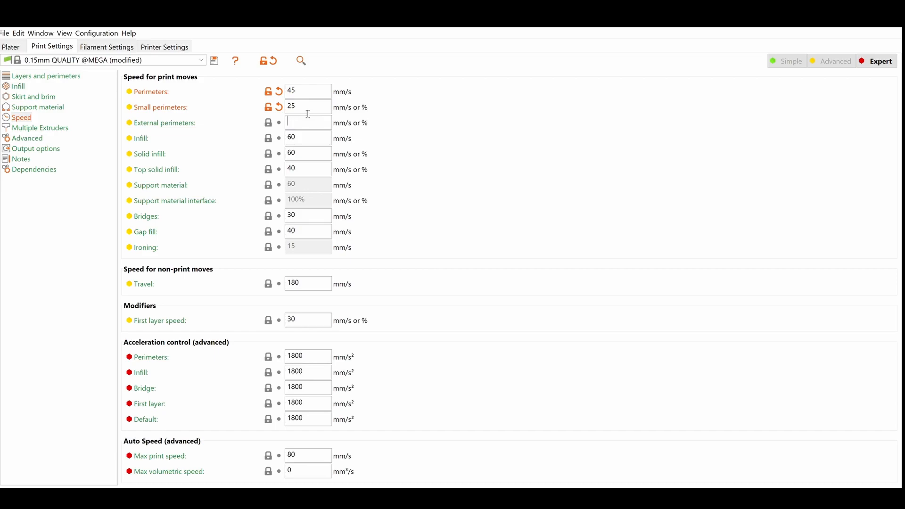
type("25")
- Set the infill, solid infill and top solid infill speeds to 80 mm/s each, and return to the plater
key("Tab")
type("680")
key("BackSpace")
key("BackSpace")
key("BackSpace")
type("80")
left_click(315, 146)
key("BackSpace")
key("BackSpace")
type("80")
key("Tab")
key("BackSpace")
key("BackSpace")
type("80")
key("Tab")
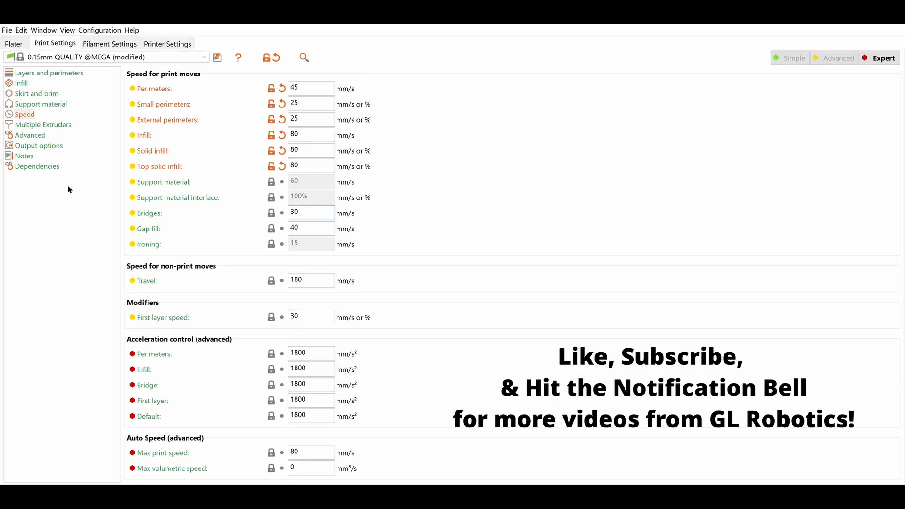
left_click(15, 36)
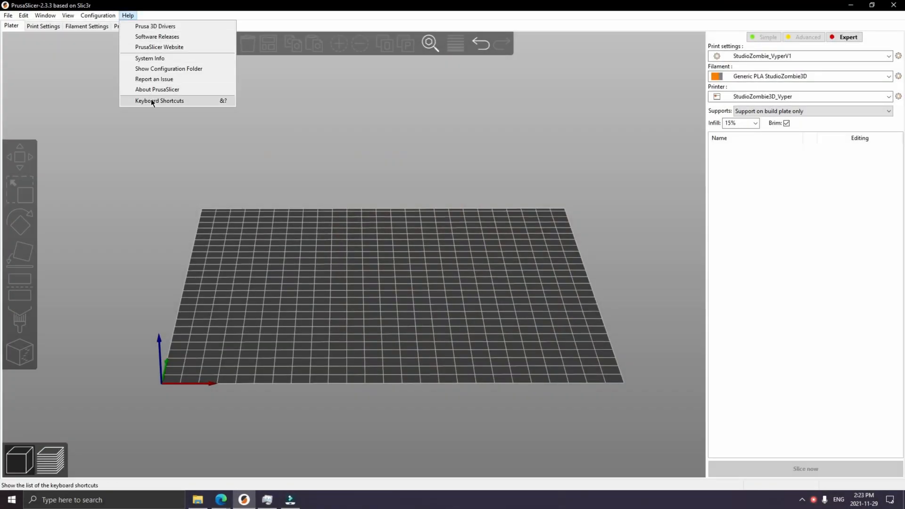
- Check the installed PrusaSlicer version in the program information and close it
left_click(151, 89)
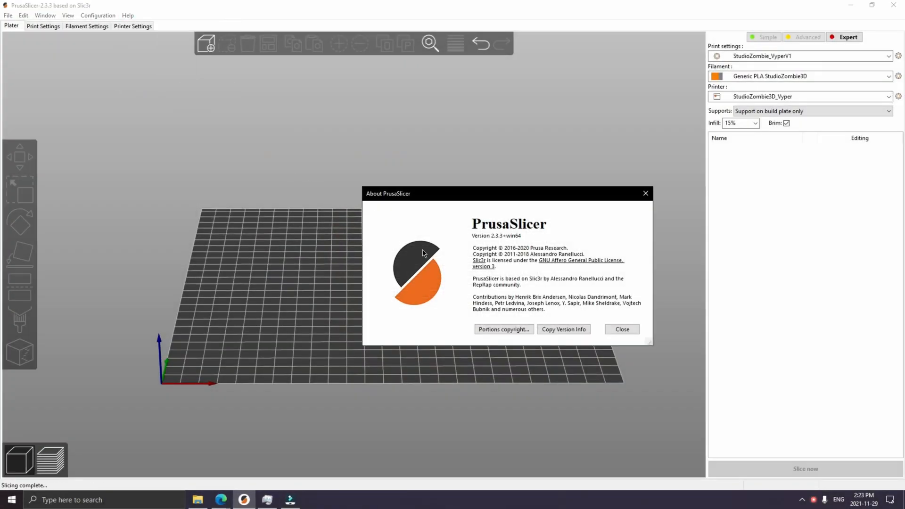
left_click(622, 329)
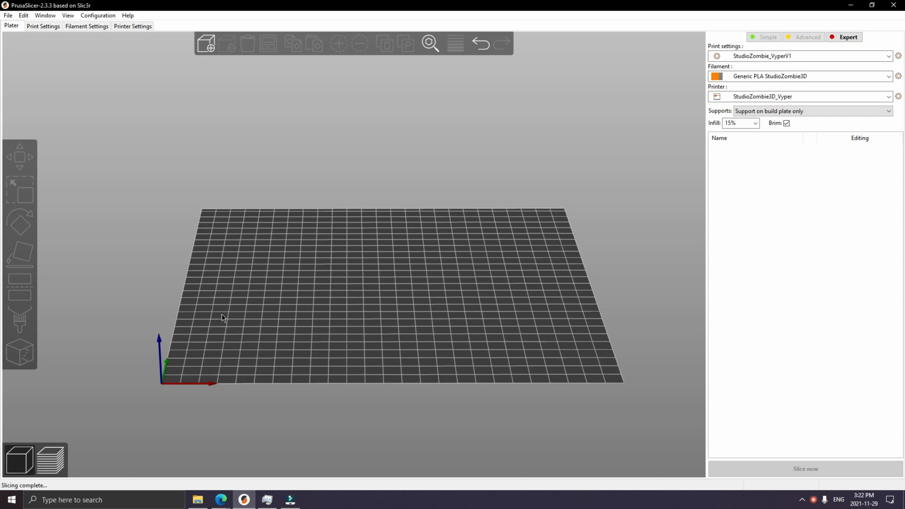
- Start the Configuration Wizard and review the Anycubic FFF printer models and their nozzle selections
left_click(92, 16)
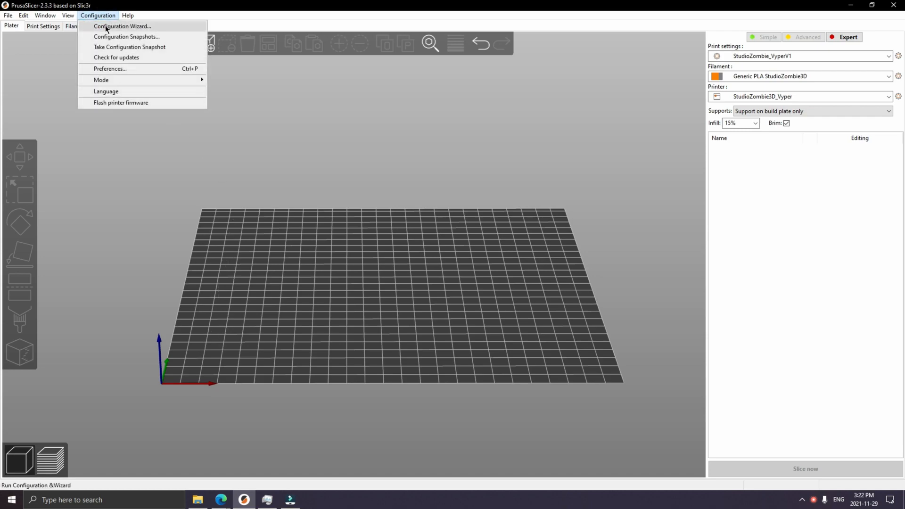
left_click(103, 26)
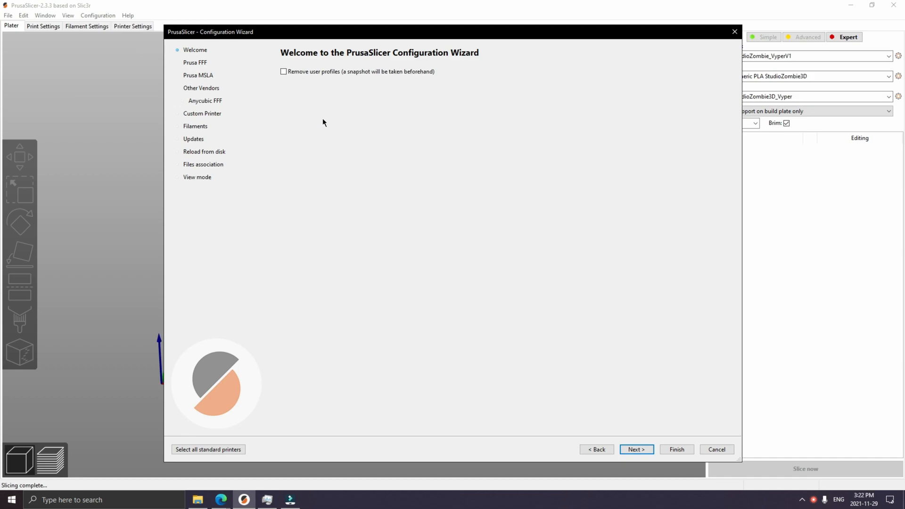
left_click(205, 100)
scroll(506, 295, "down", 3)
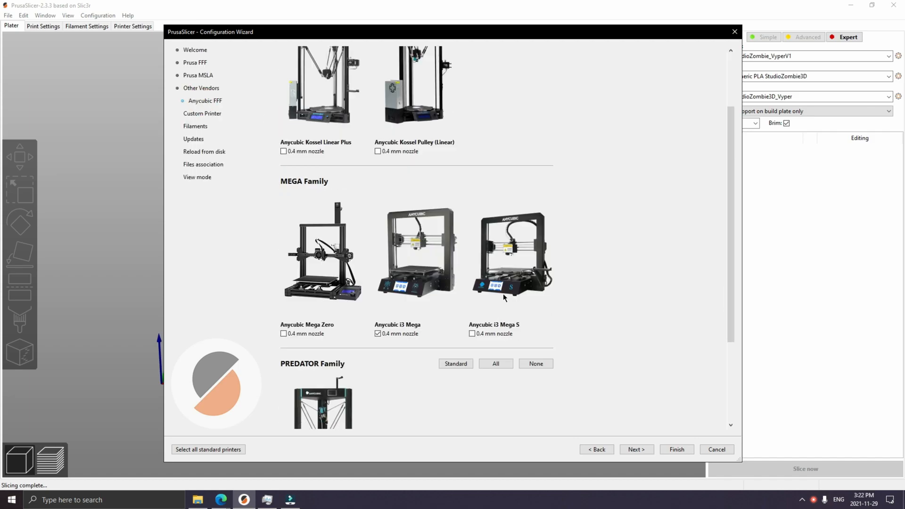
scroll(503, 295, "down", 3)
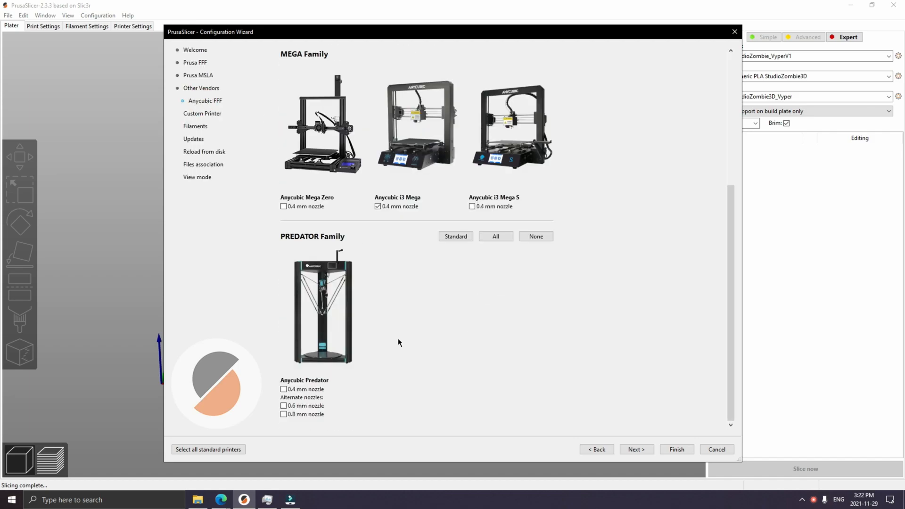
scroll(398, 338, "up", 3)
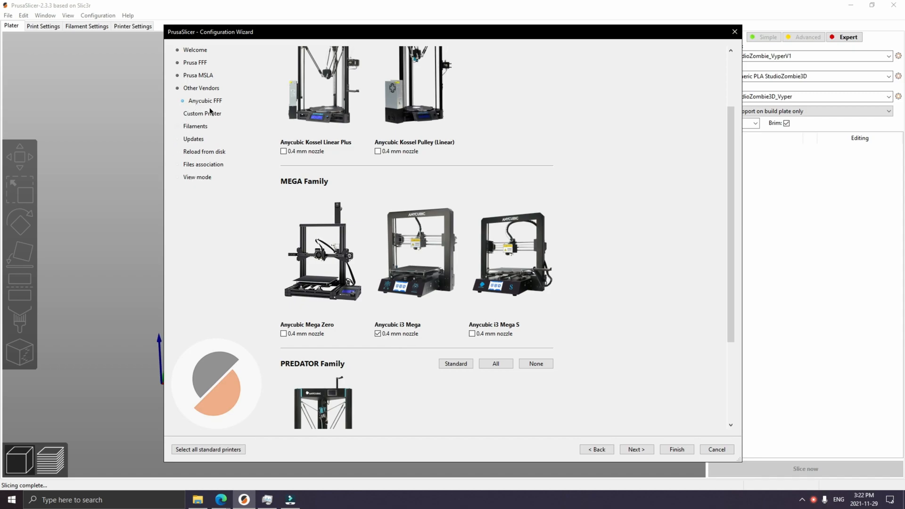
- Review the wizard's filament, update, reload, file association and view mode options, and finish the wizard
left_click(195, 127)
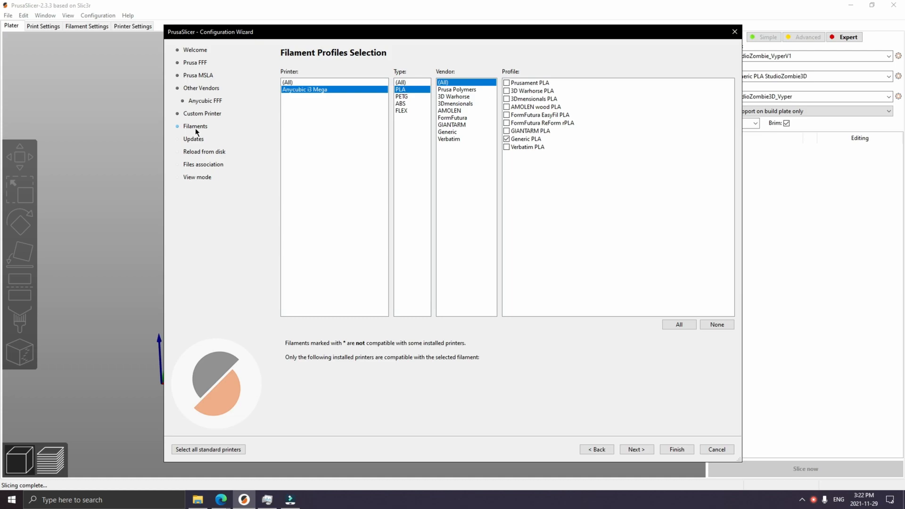
left_click(205, 141)
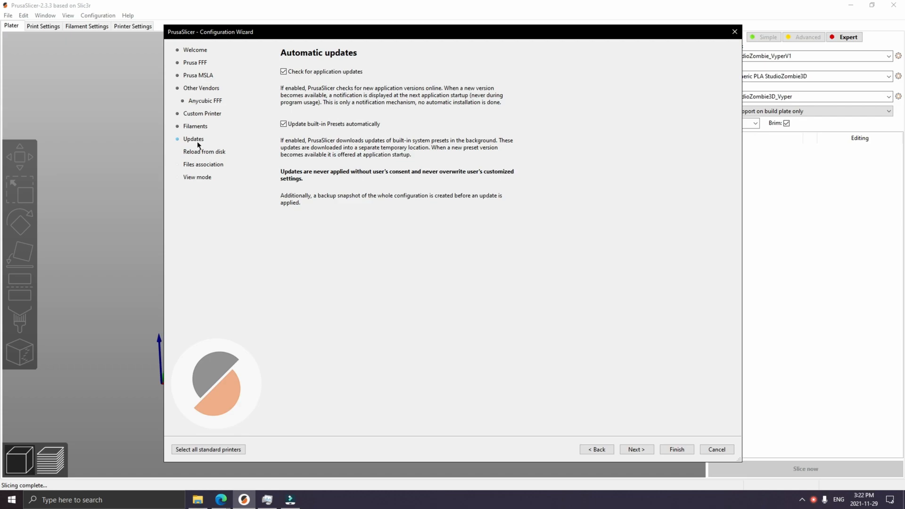
left_click(199, 152)
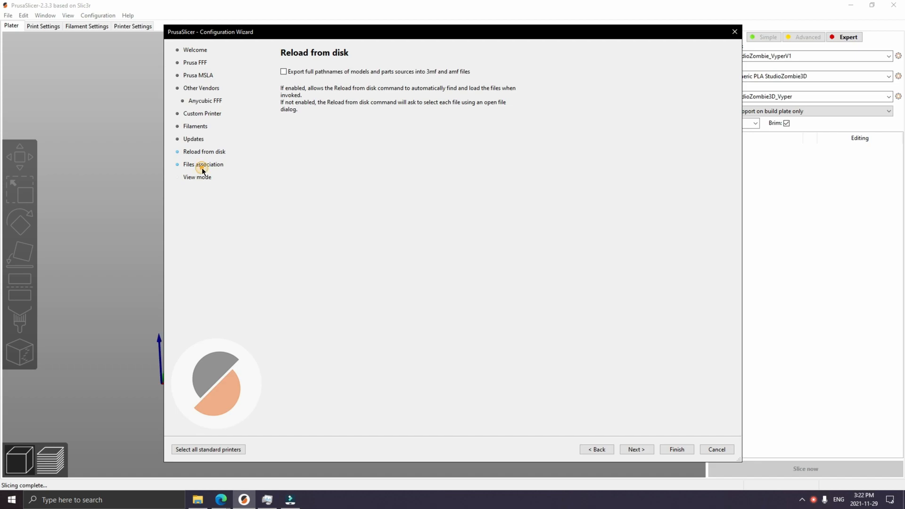
left_click(203, 167)
left_click(205, 183)
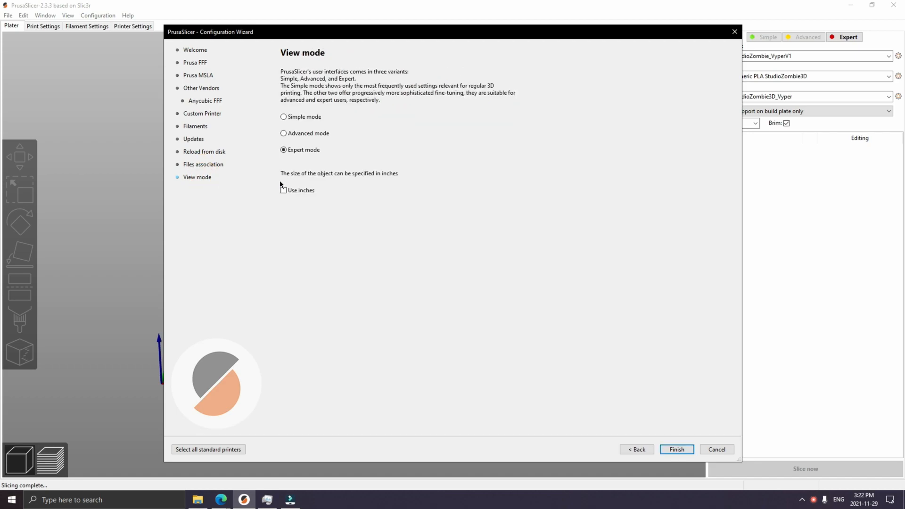
left_click(687, 447)
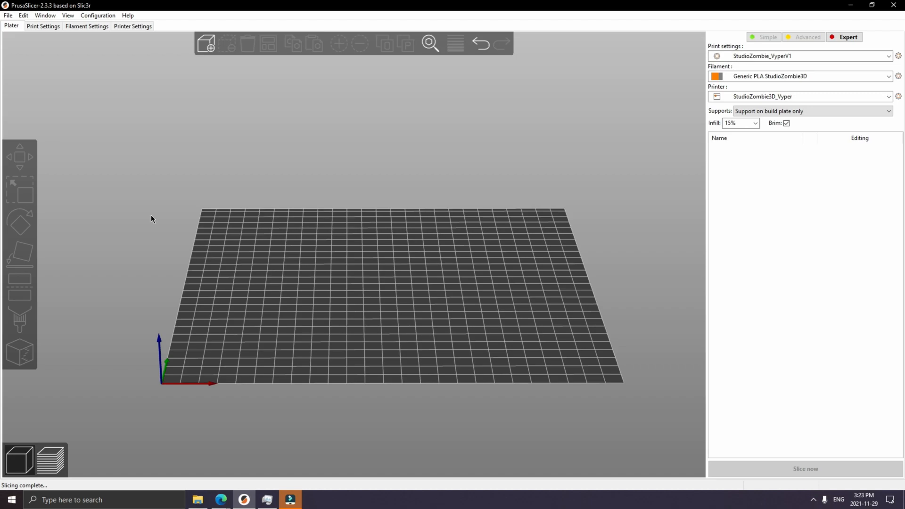
- Import the Studio ZombieVyperV1 config bundle from the 3D (D:) drive
left_click(8, 16)
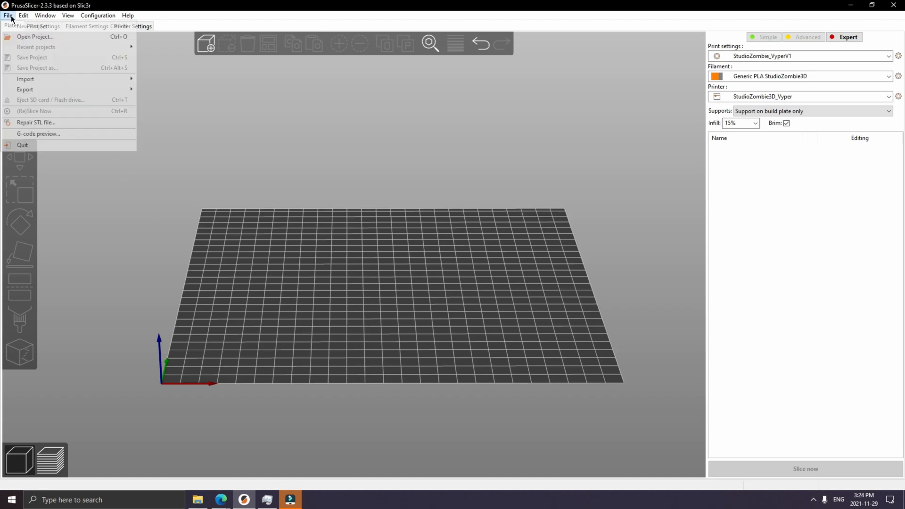
mouse_move(34, 83)
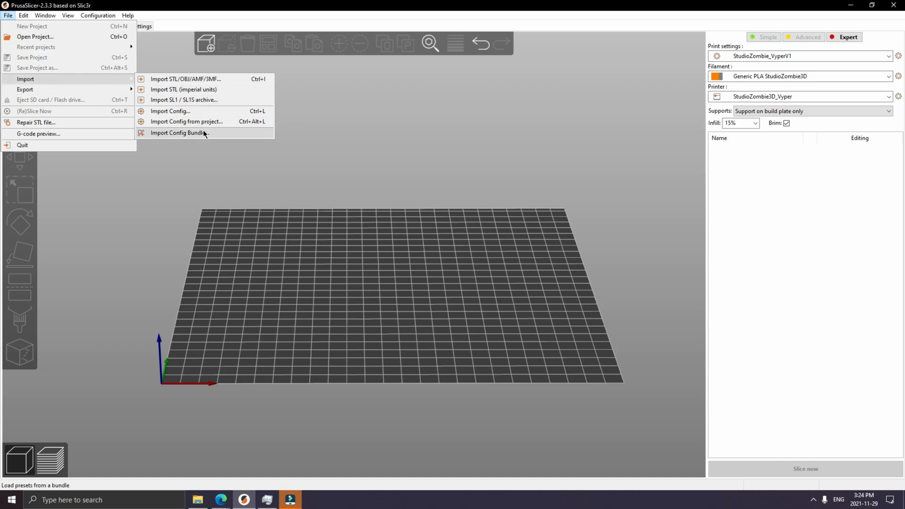
left_click(208, 113)
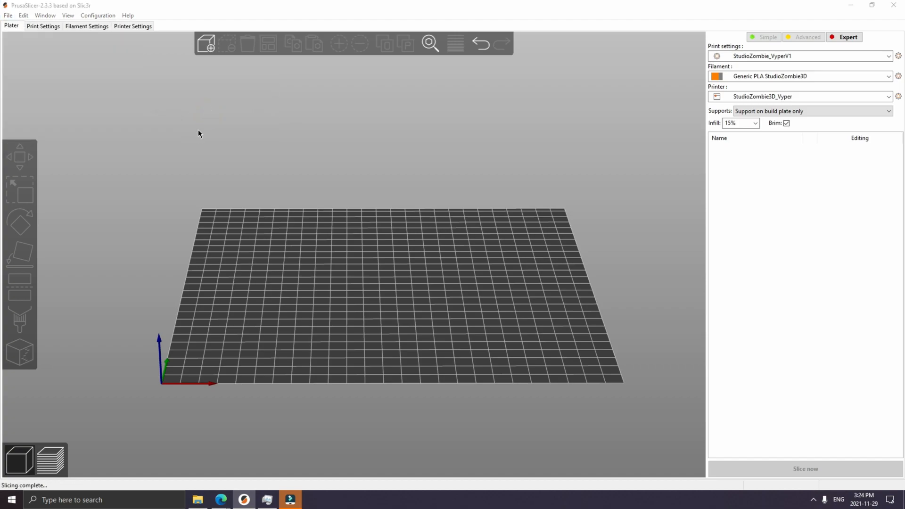
left_click(50, 182)
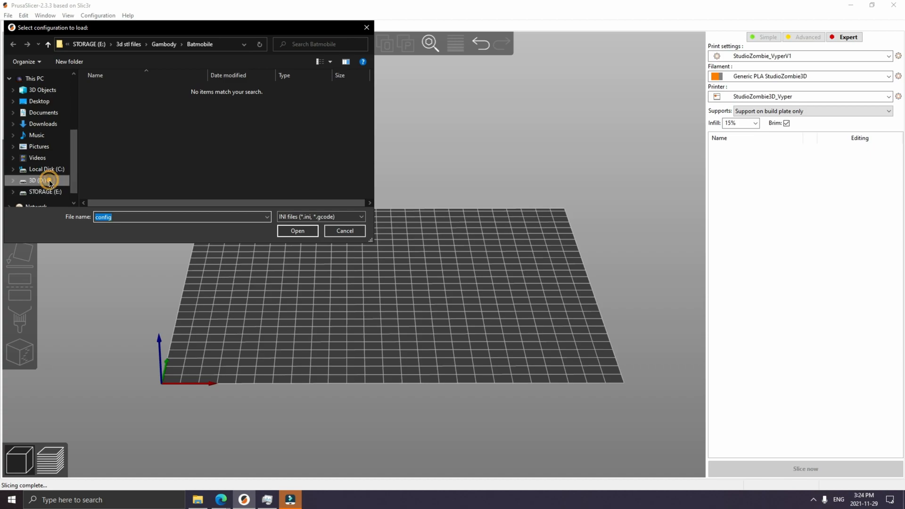
scroll(192, 165, "down", 5)
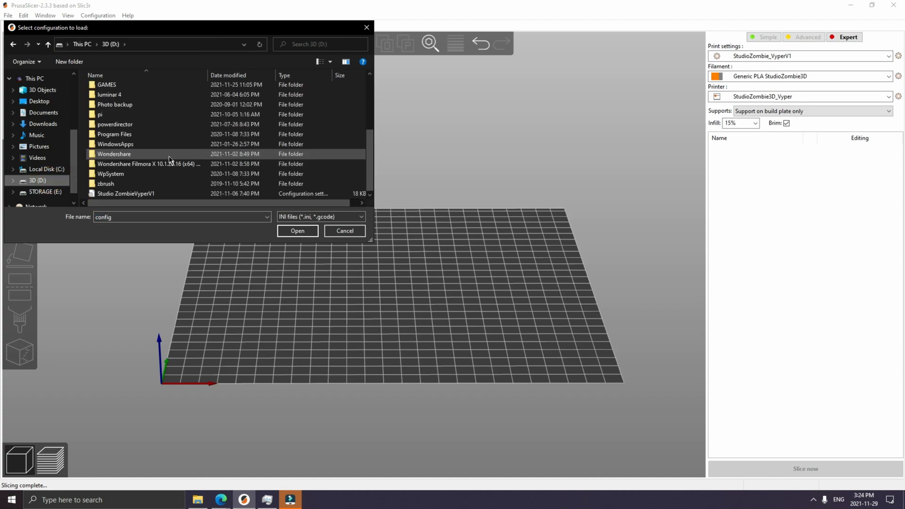
left_click(154, 194)
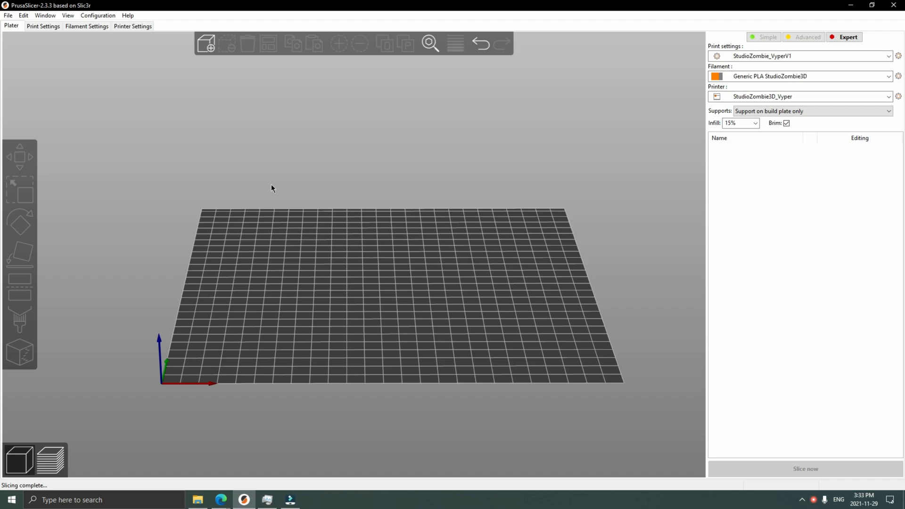
- Examine the available print presets and the layer and perimeter settings of the StudioZombie_VyperV1 profile
left_click(46, 26)
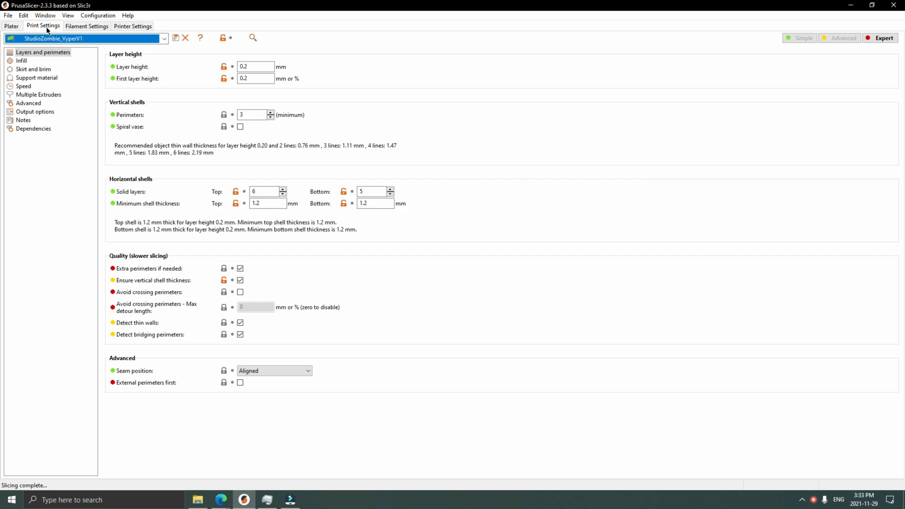
left_click(164, 38)
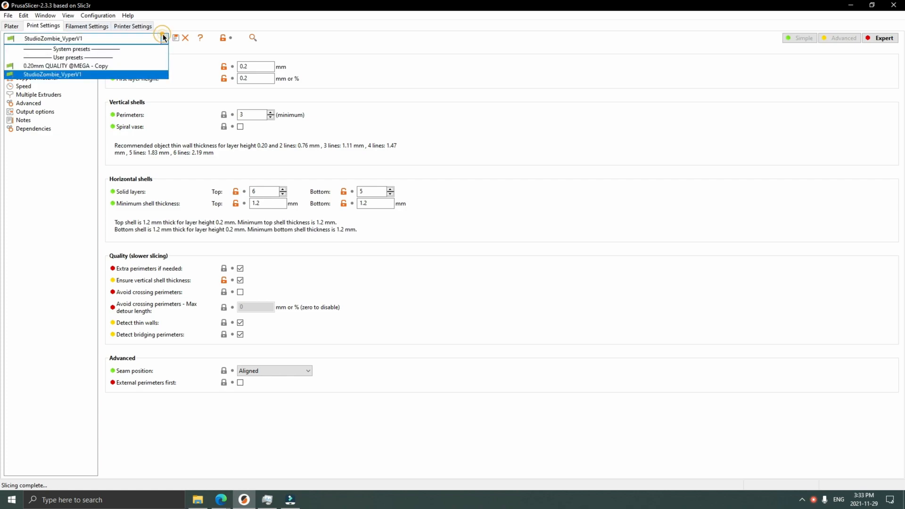
left_click(164, 38)
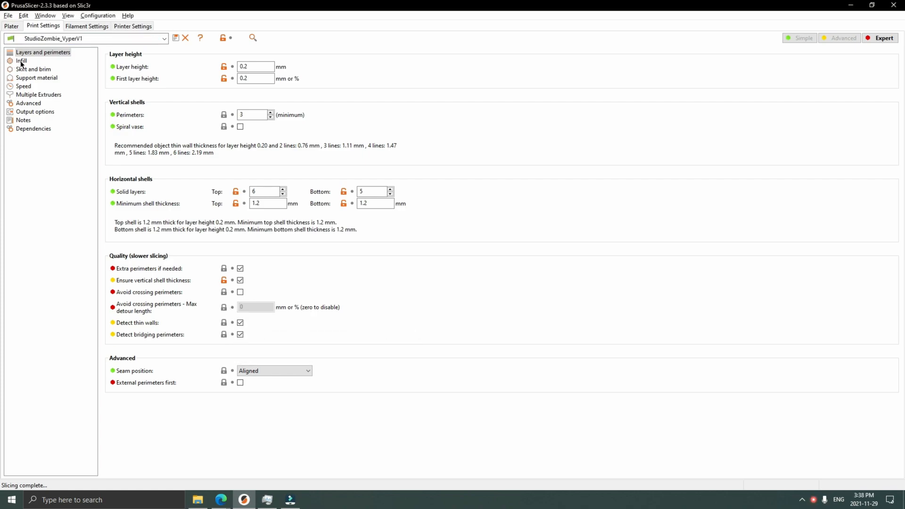
- Examine the profile's infill settings and the available fill patterns, keeping the Grid pattern
left_click(21, 61)
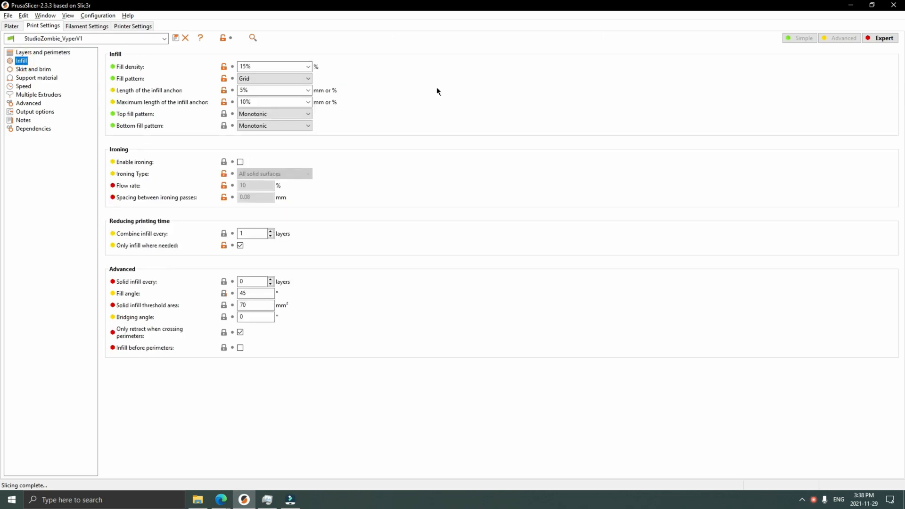
left_click(306, 77)
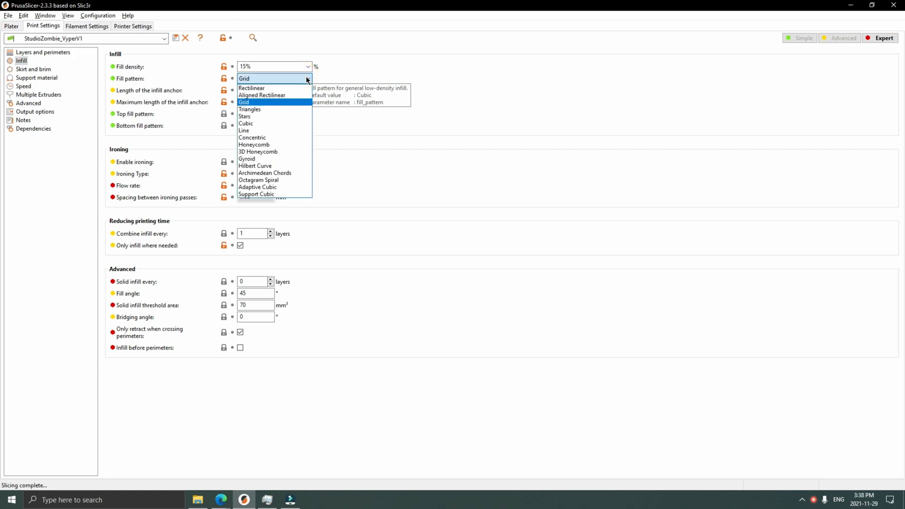
left_click(306, 77)
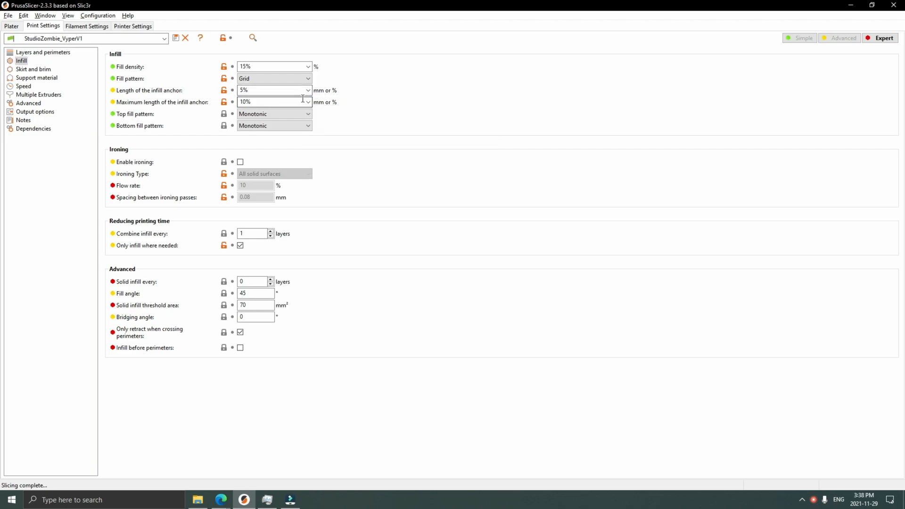
- Examine the print profile's skirt, brim and support material settings, including the available support patterns, keeping Rectilinear
mouse_move(302, 99)
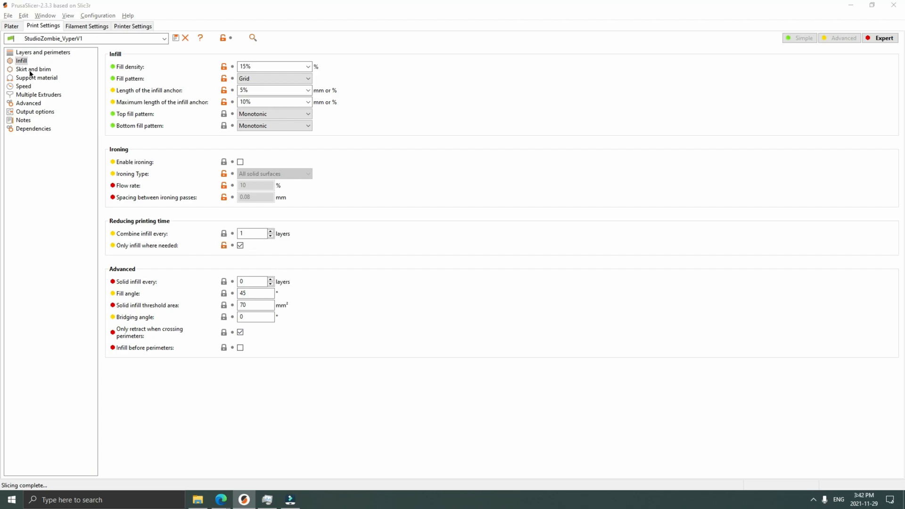
left_click(29, 70)
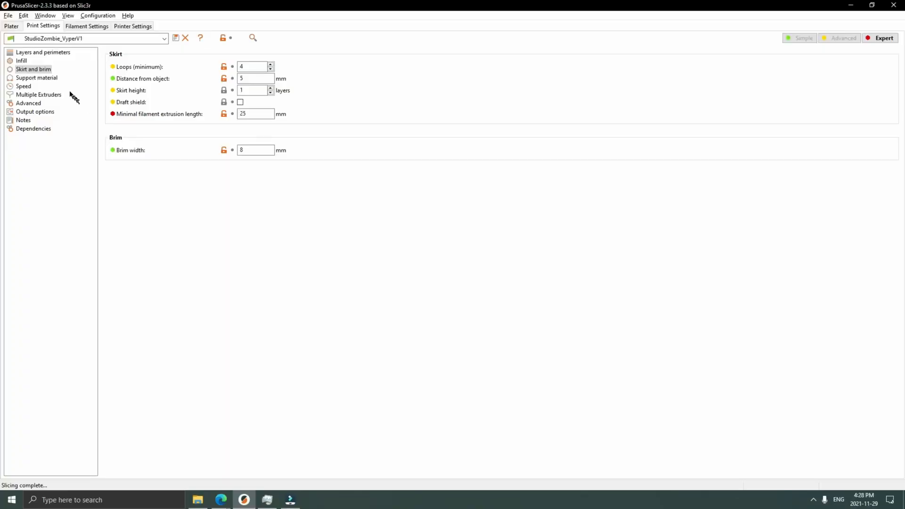
left_click(58, 79)
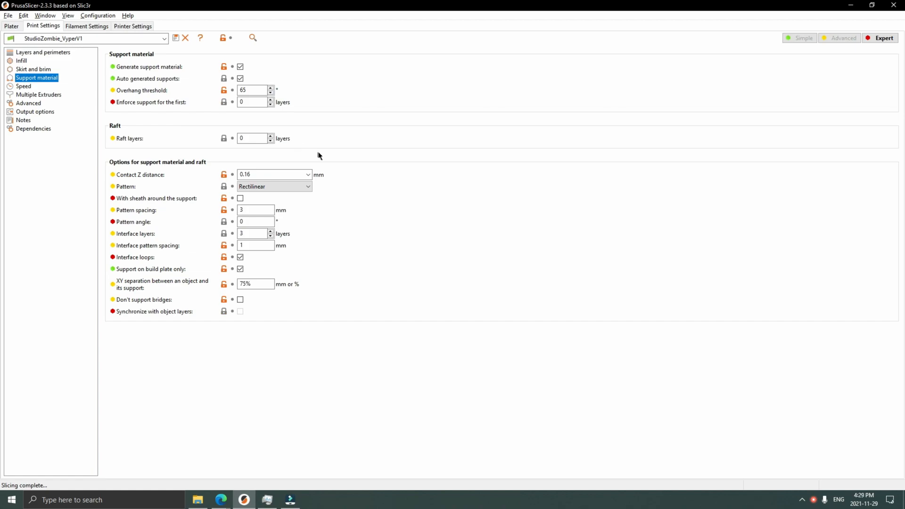
left_click(308, 186)
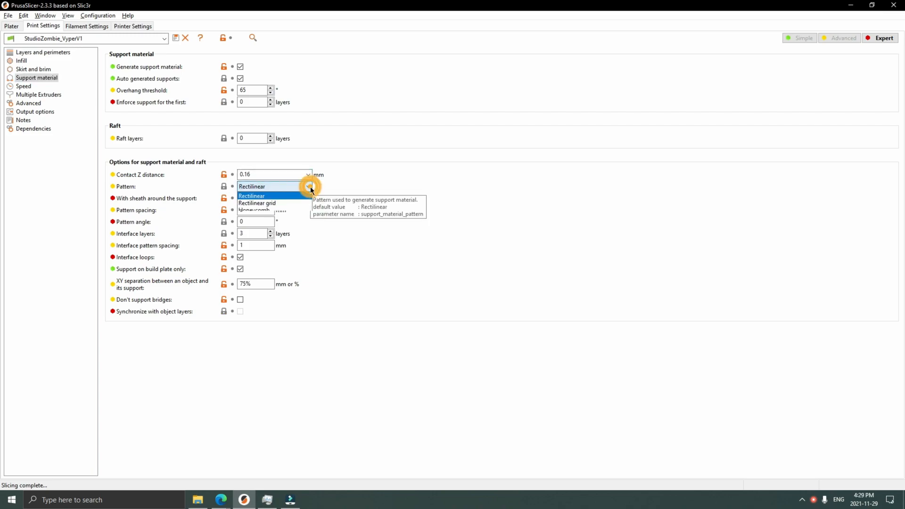
left_click(380, 192)
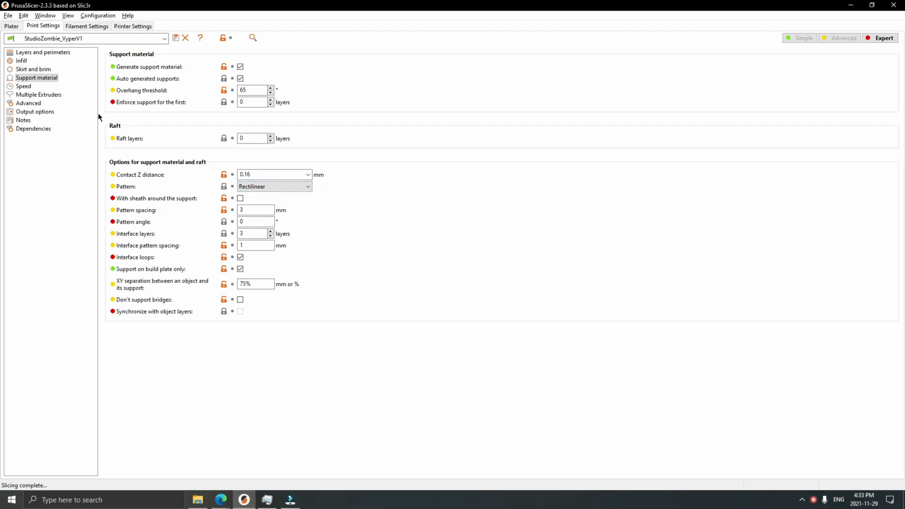
- Review the print profile's speed, multiple extruder, advanced, output, notes and dependencies settings
left_click(22, 86)
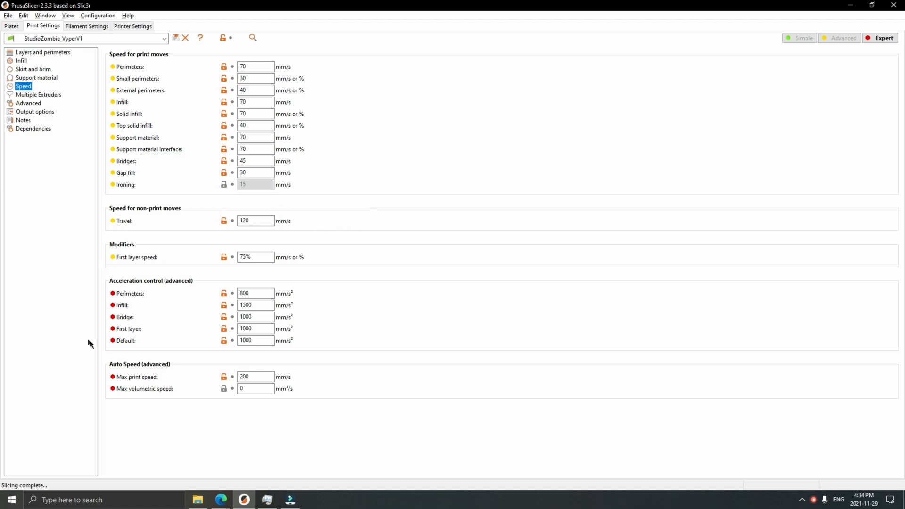
left_click(56, 95)
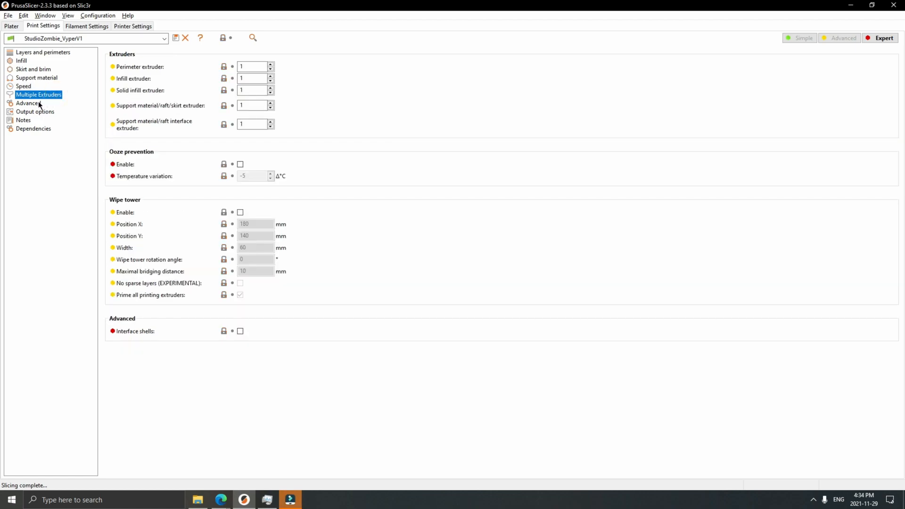
left_click(39, 103)
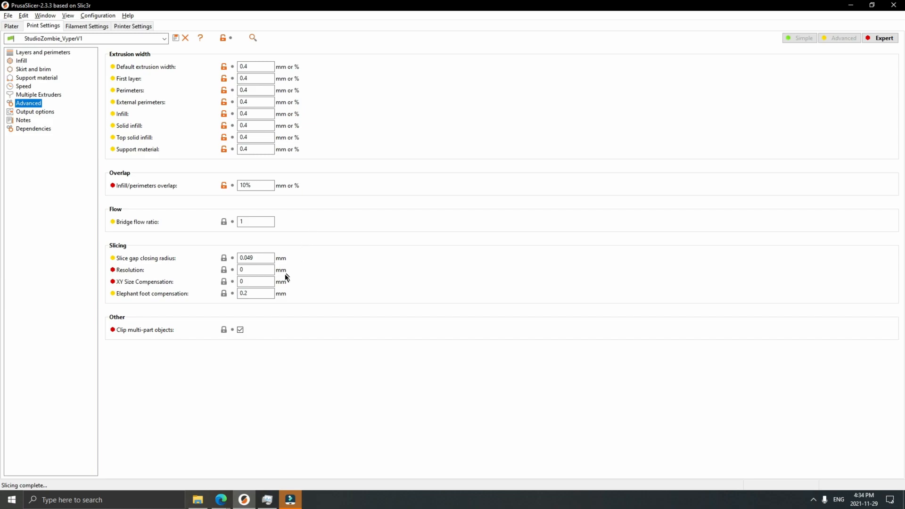
left_click(51, 115)
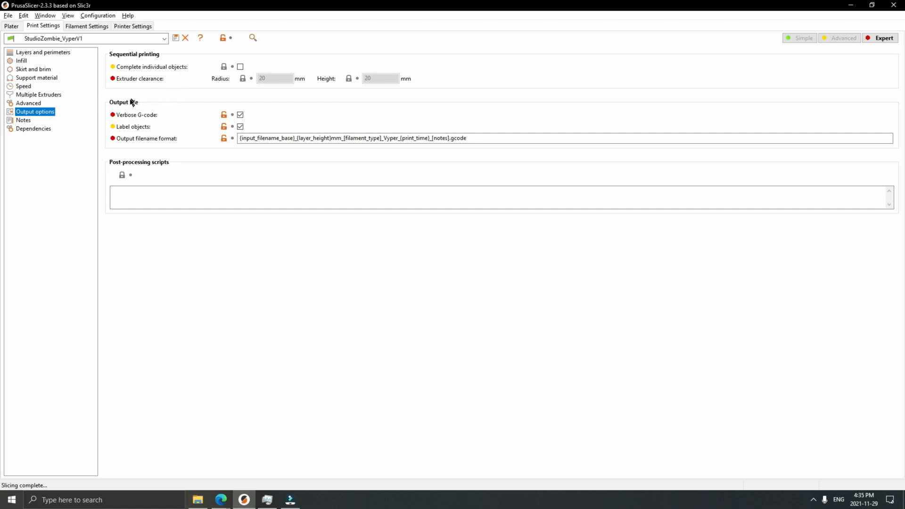
left_click(23, 120)
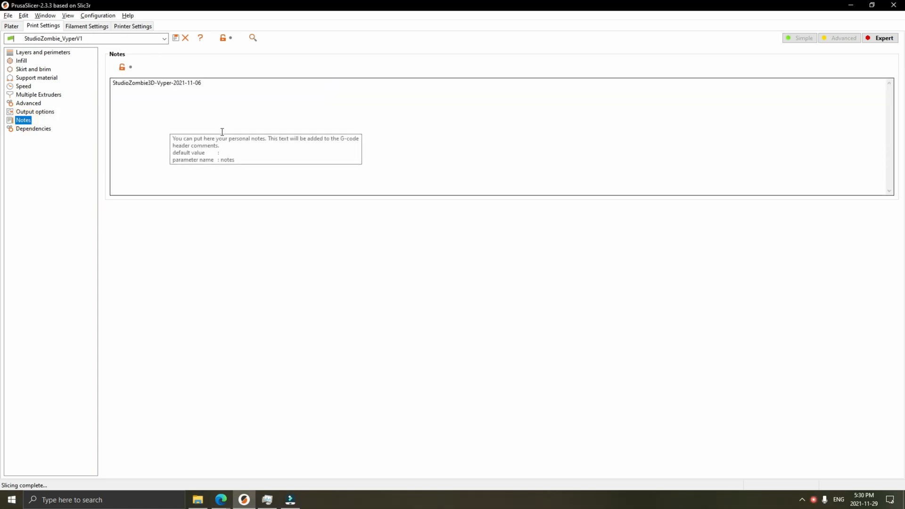
left_click(46, 131)
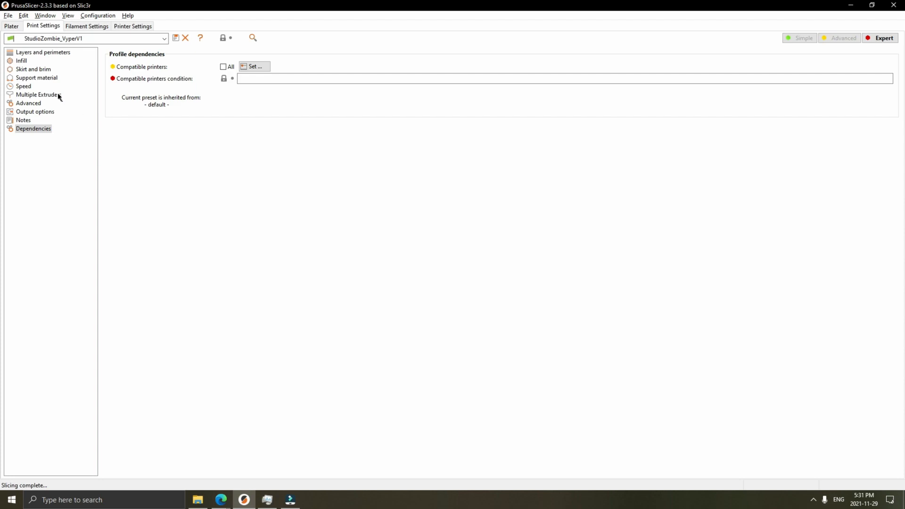
- Examine the Generic PLA StudioZombie3D filament, cooling and advanced settings, including the available filament types, keeping PLA
left_click(90, 28)
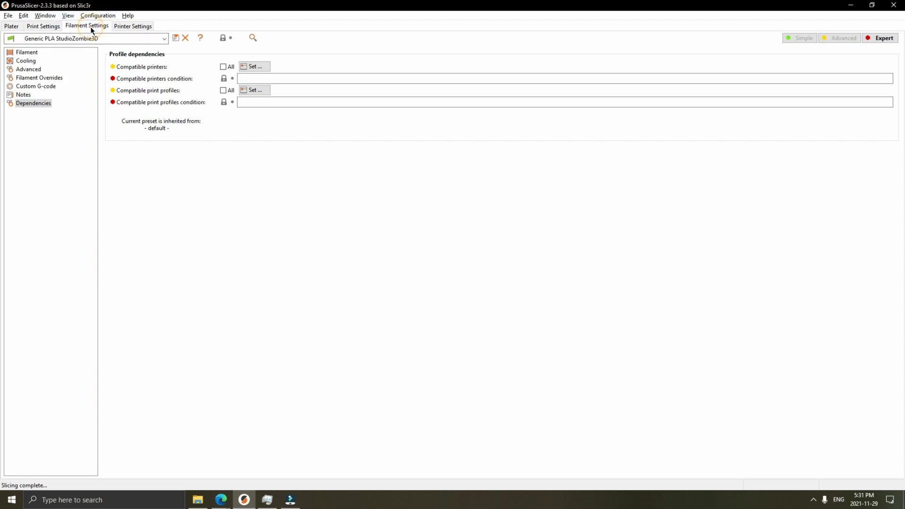
left_click(35, 52)
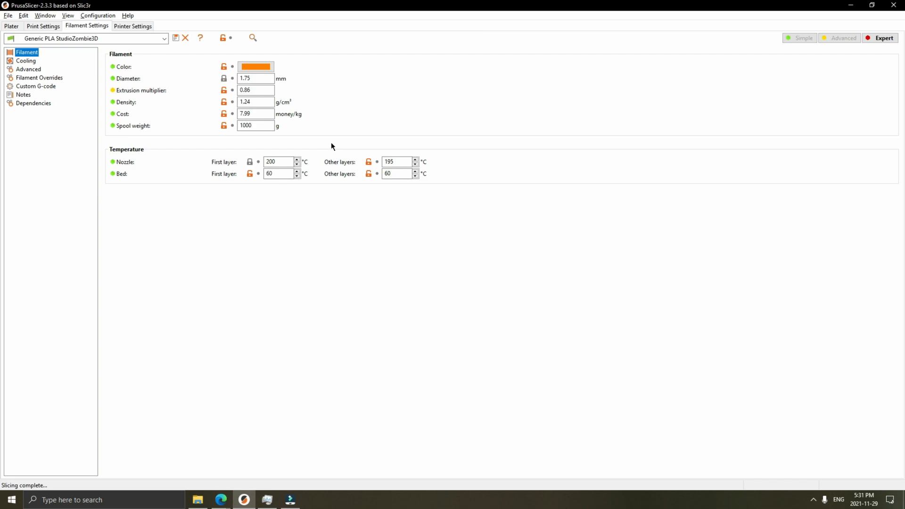
left_click(26, 61)
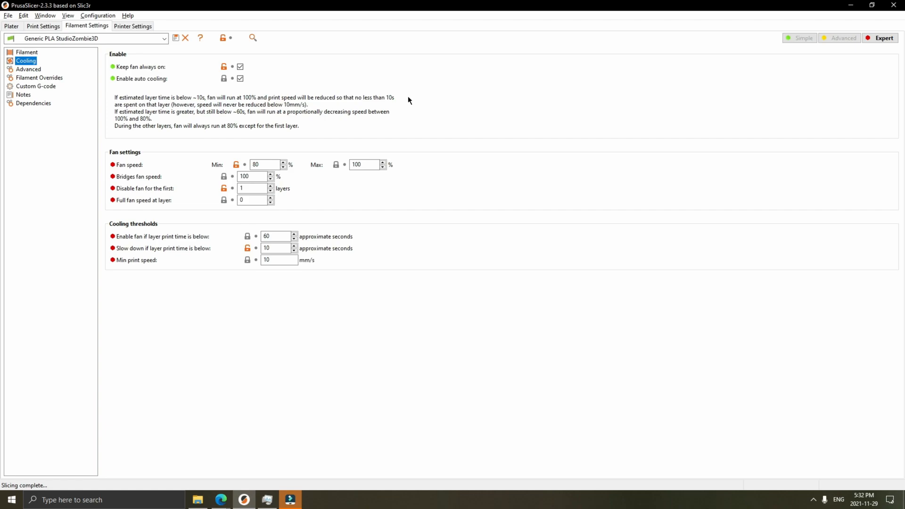
left_click(28, 69)
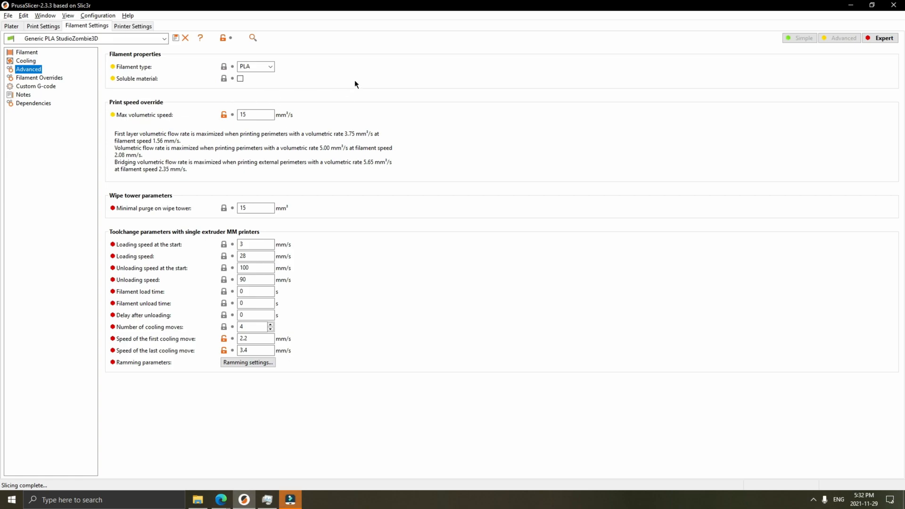
left_click(270, 67)
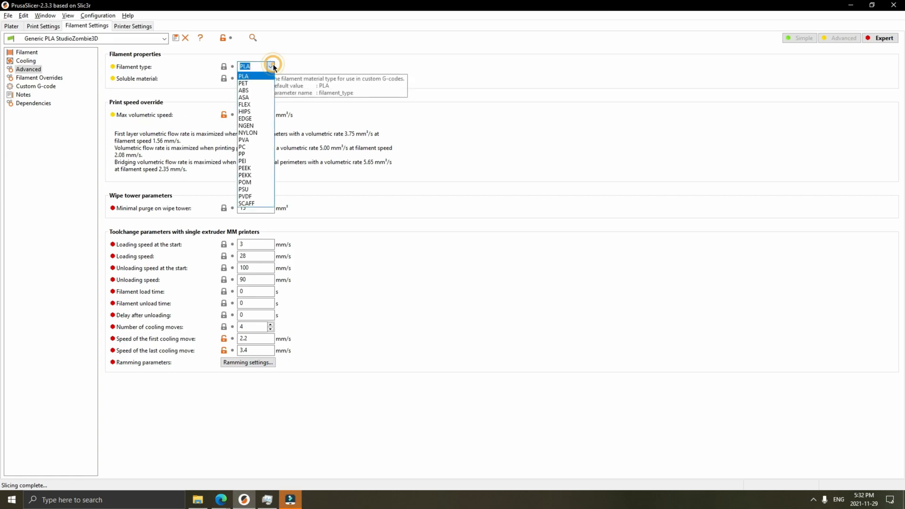
left_click(353, 64)
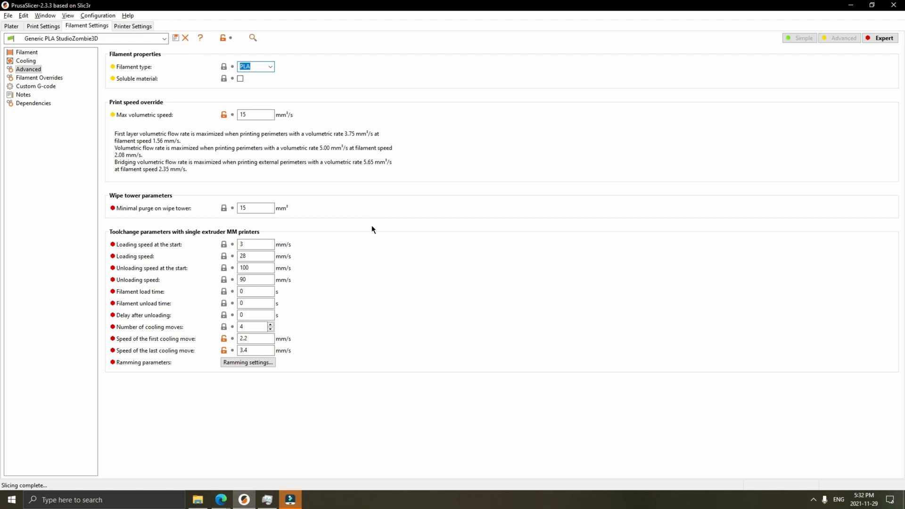
- Review the filament profile's retraction overrides, custom G-code, notes and dependencies
left_click(30, 79)
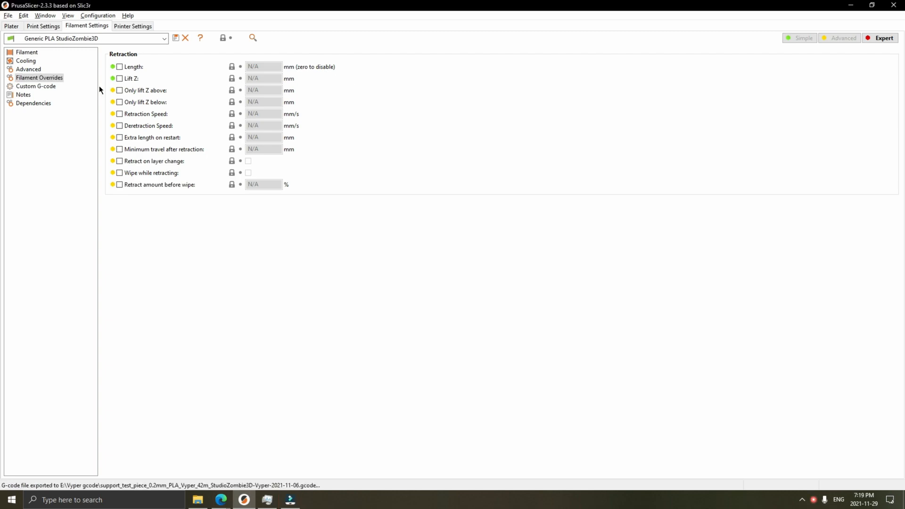
left_click(47, 87)
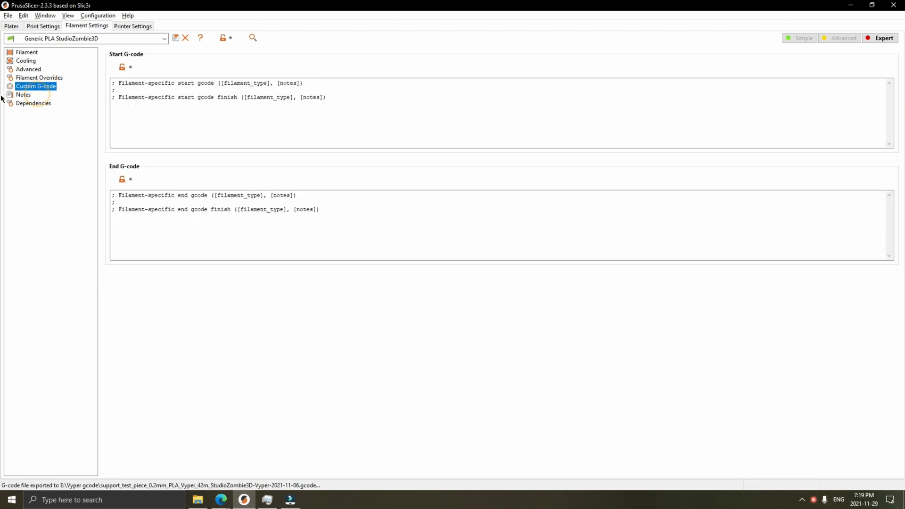
left_click(26, 96)
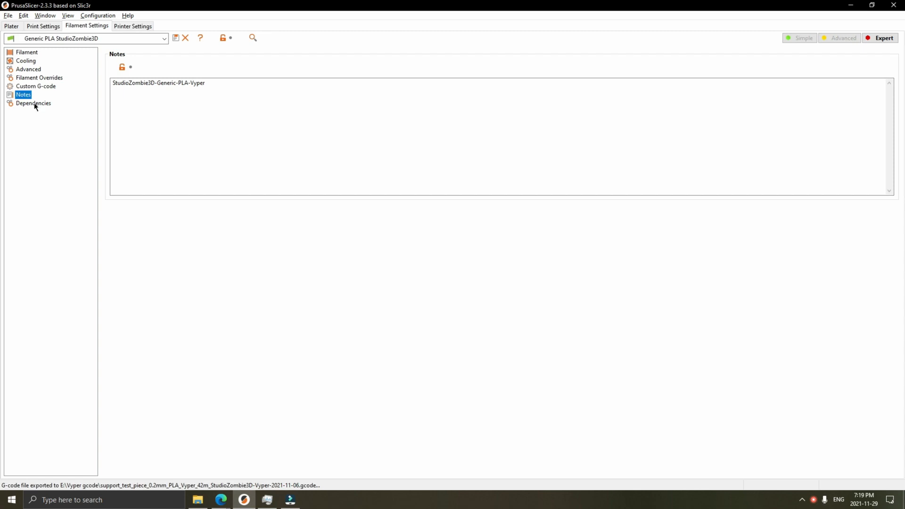
left_click(34, 104)
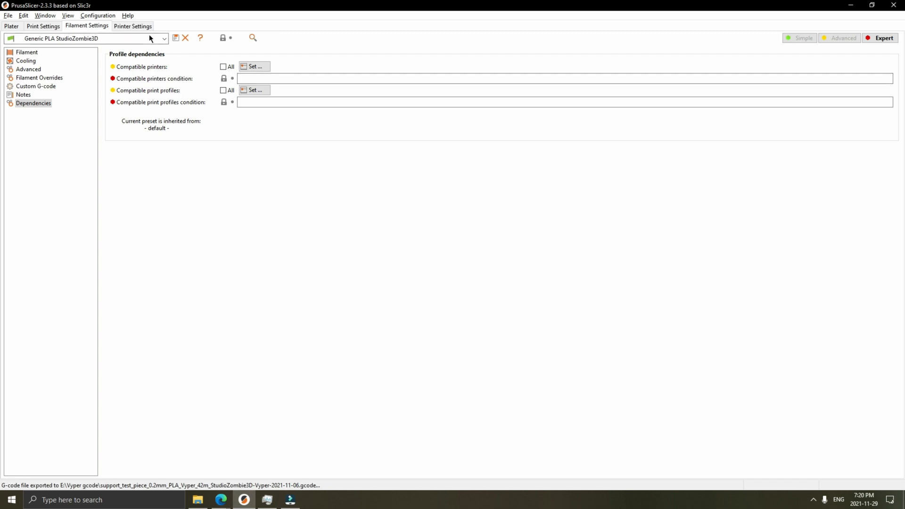
- Examine the StudioZombie3D_Vyper printer profile's general settings and all of its custom G-code sections
left_click(133, 26)
left_click(24, 52)
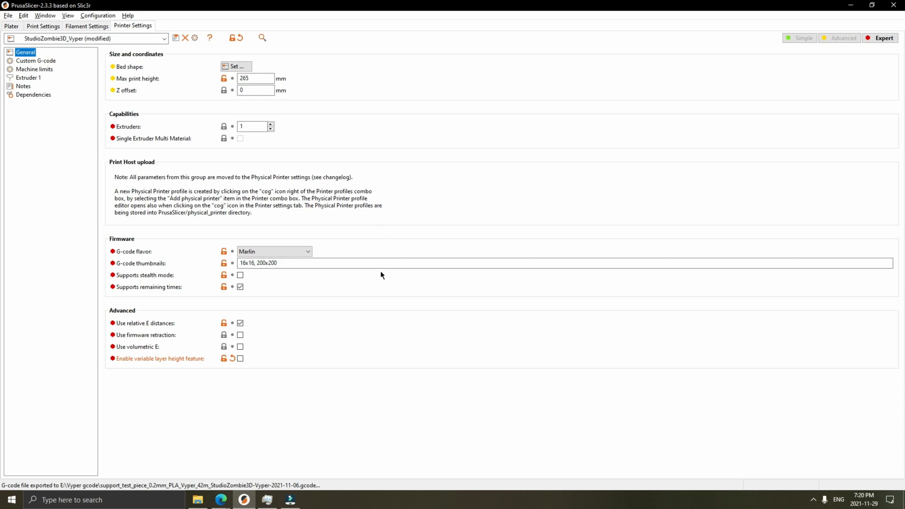
left_click(37, 61)
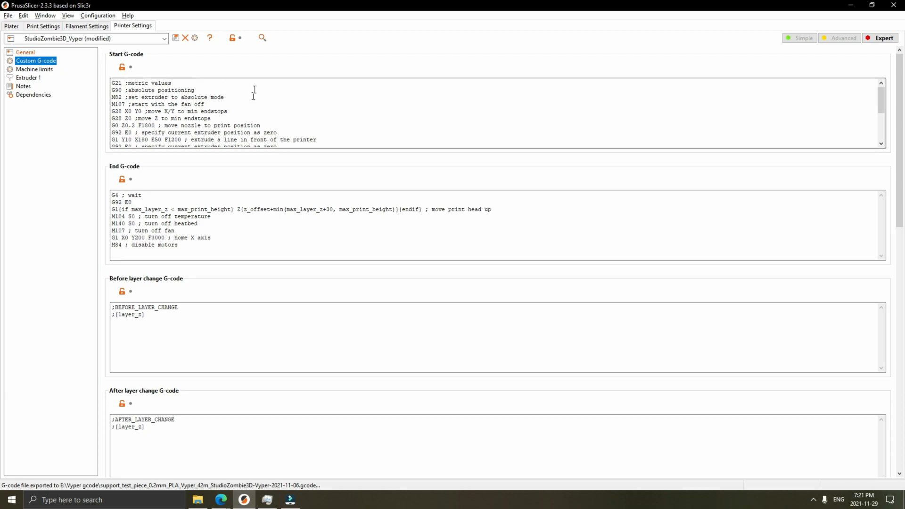
scroll(307, 105, "down", 3)
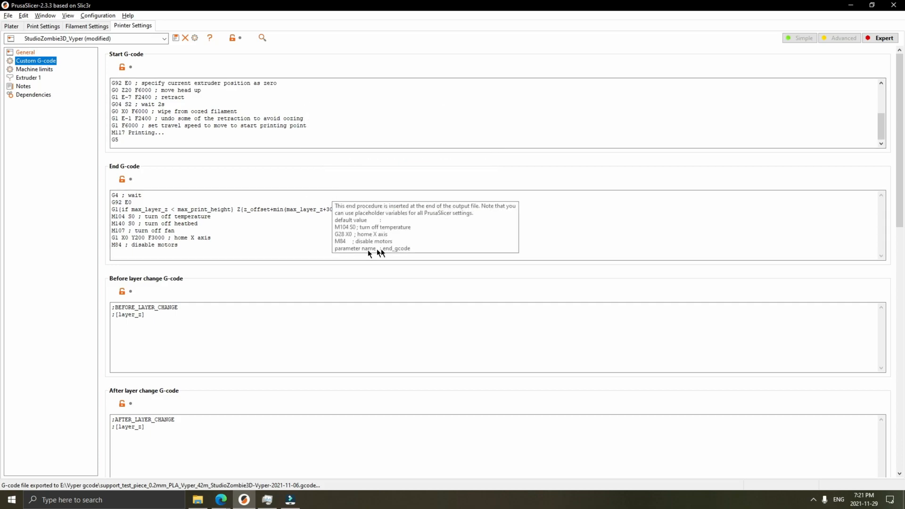
left_click_drag(900, 190, 1, 410)
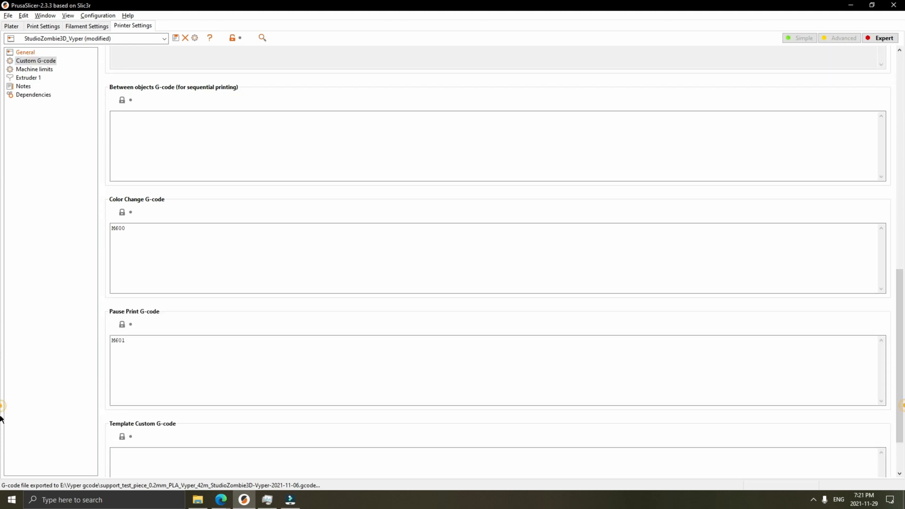
left_click_drag(902, 392, 904, 424)
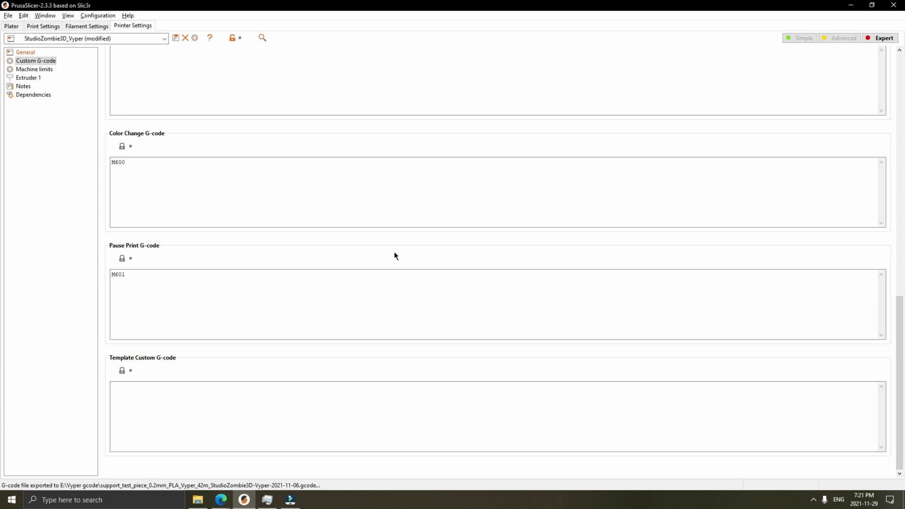
- Review the printer profile's machine limits, Extruder 1 settings, notes and dependencies
left_click(48, 69)
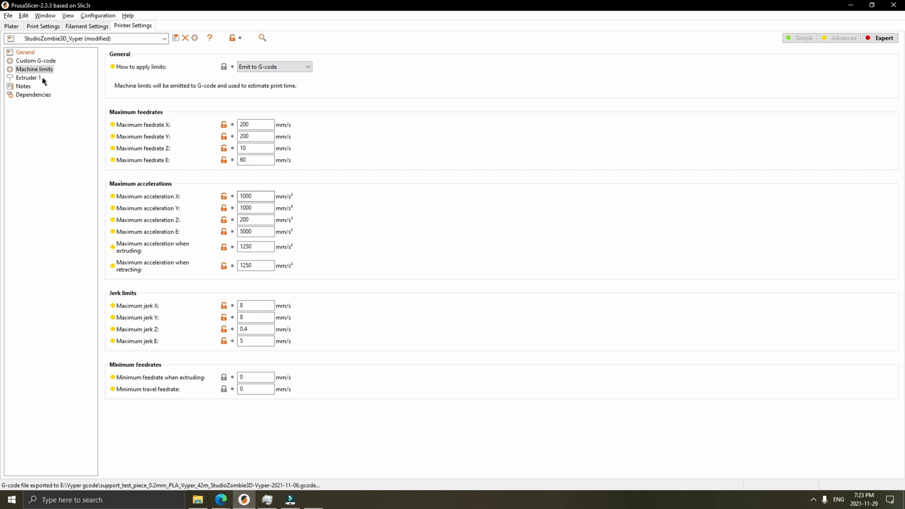
left_click(40, 78)
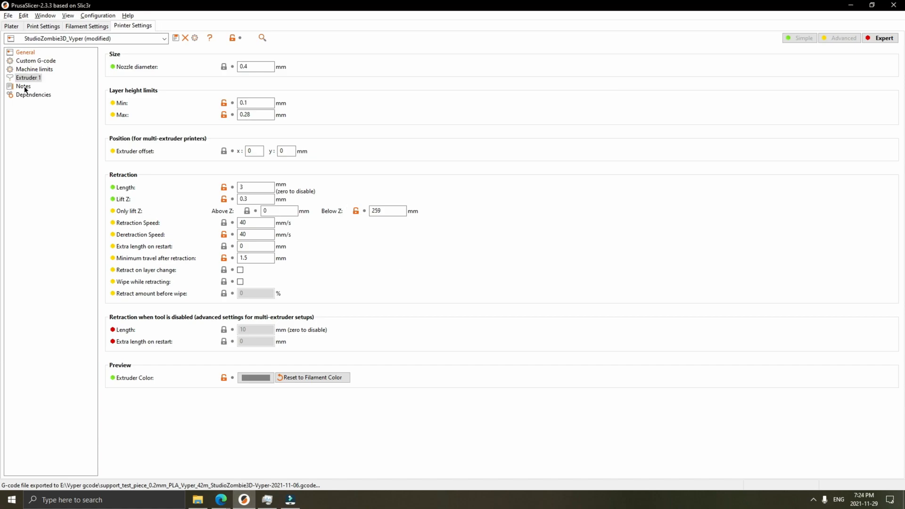
left_click(23, 86)
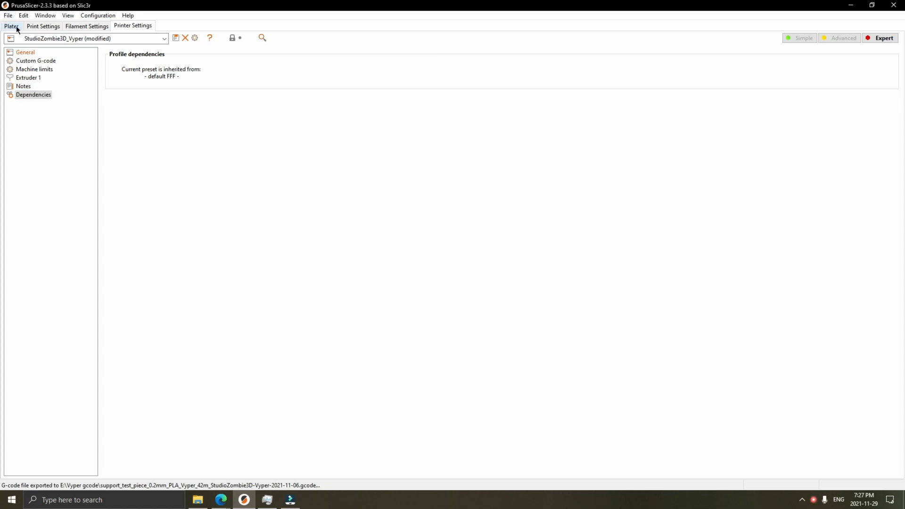
- Load the support_test_piece model from the tests folder onto the empty print bed
left_click(12, 26)
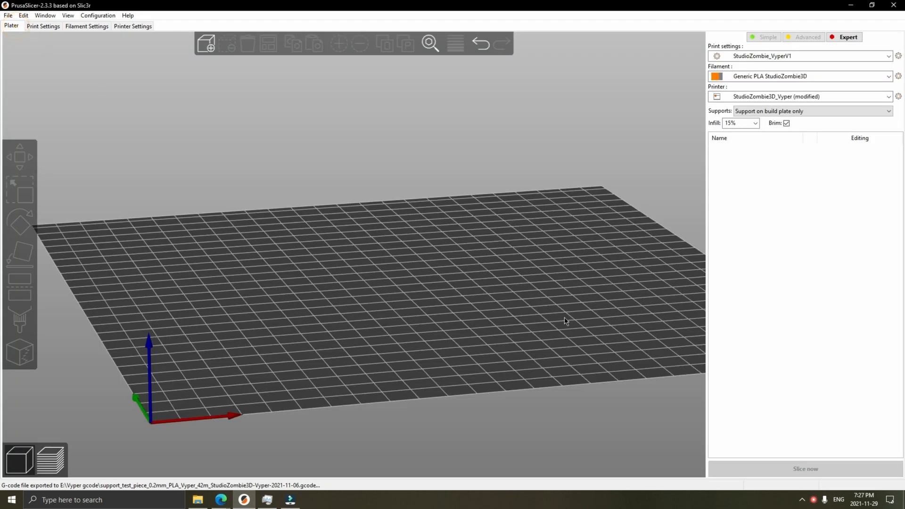
left_click_drag(543, 319, 529, 316)
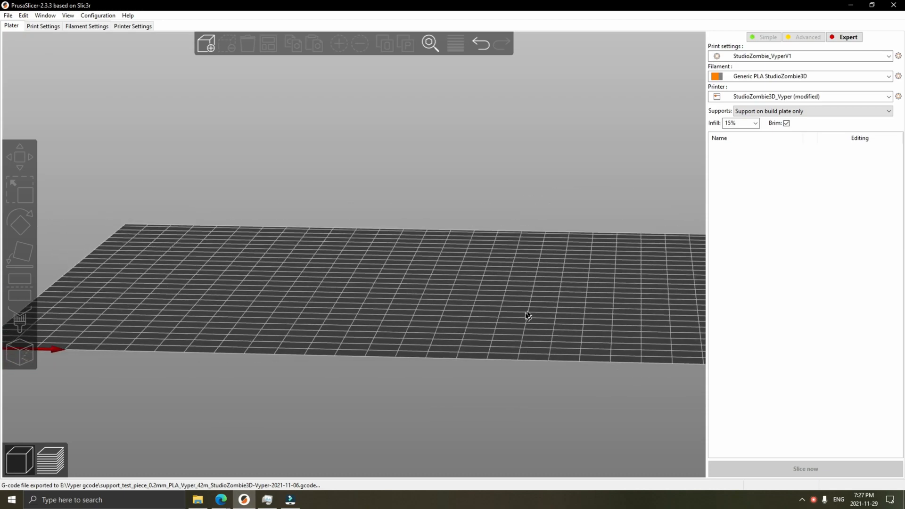
left_click_drag(435, 318, 459, 285)
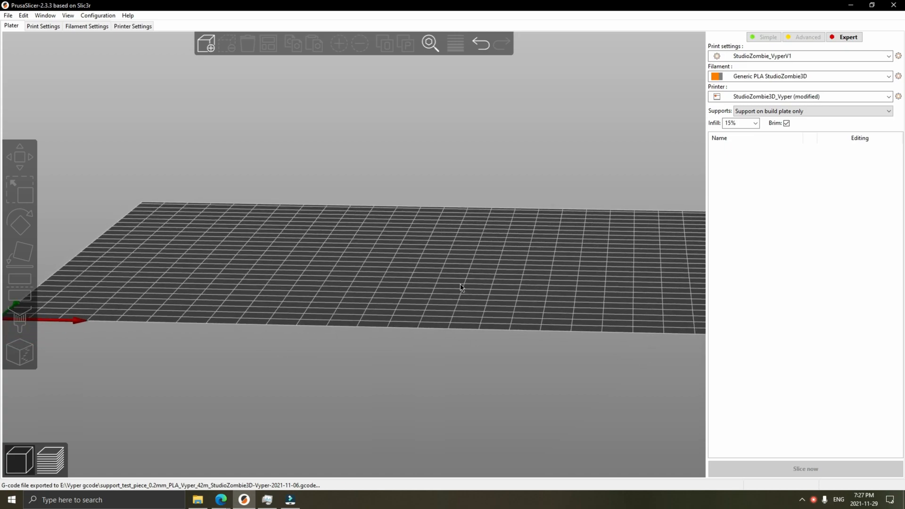
left_click(419, 267)
left_click_drag(419, 267, 398, 236)
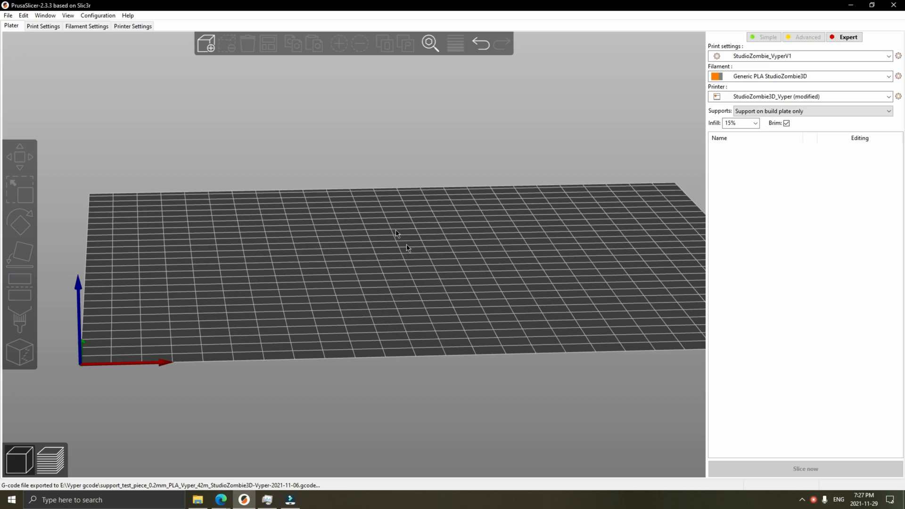
left_click(207, 48)
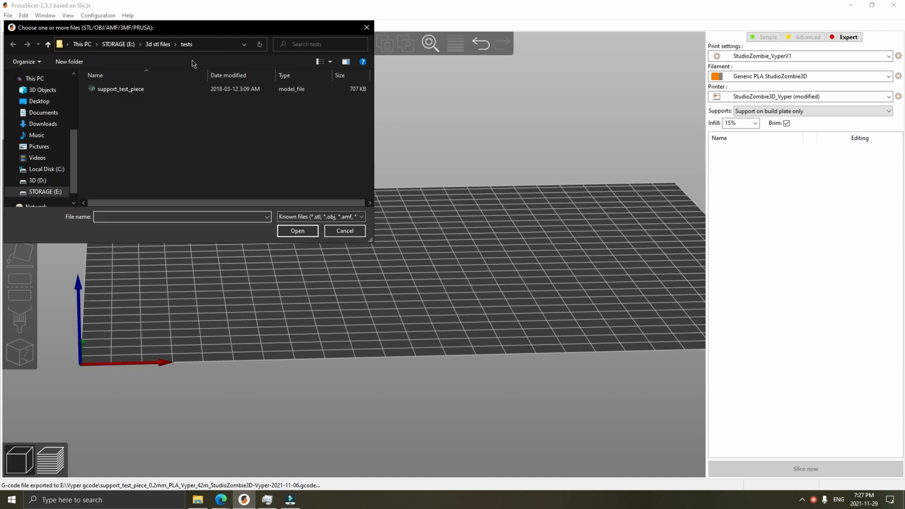
left_click(136, 90)
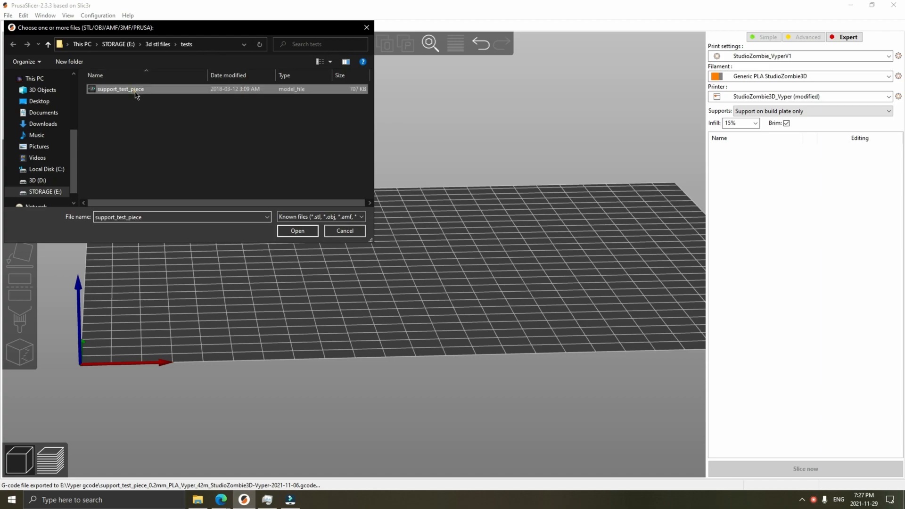
left_click(298, 232)
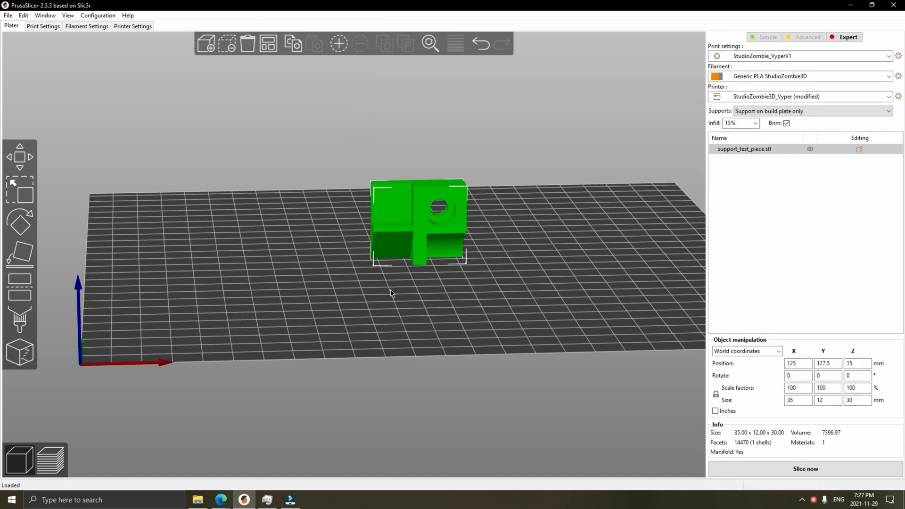
left_click_drag(366, 313, 389, 320)
left_click_drag(456, 319, 431, 312)
left_click(29, 224)
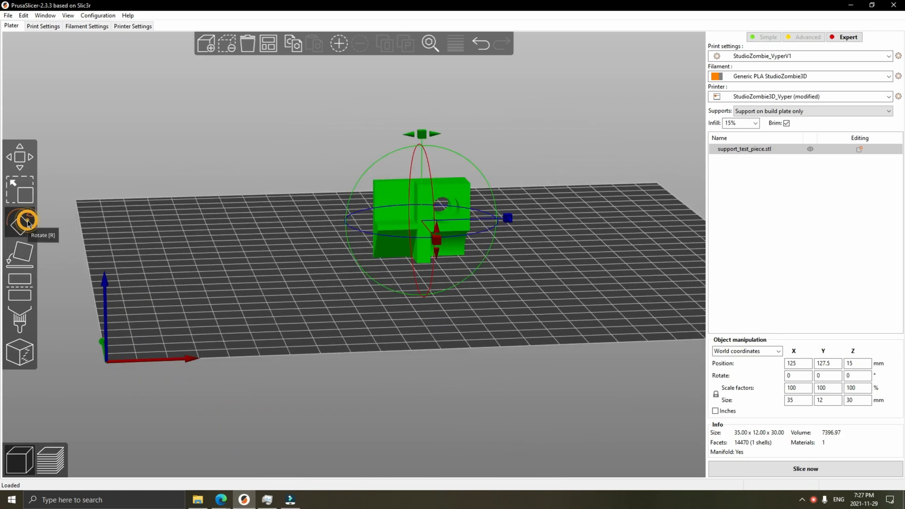
left_click_drag(268, 253, 313, 261)
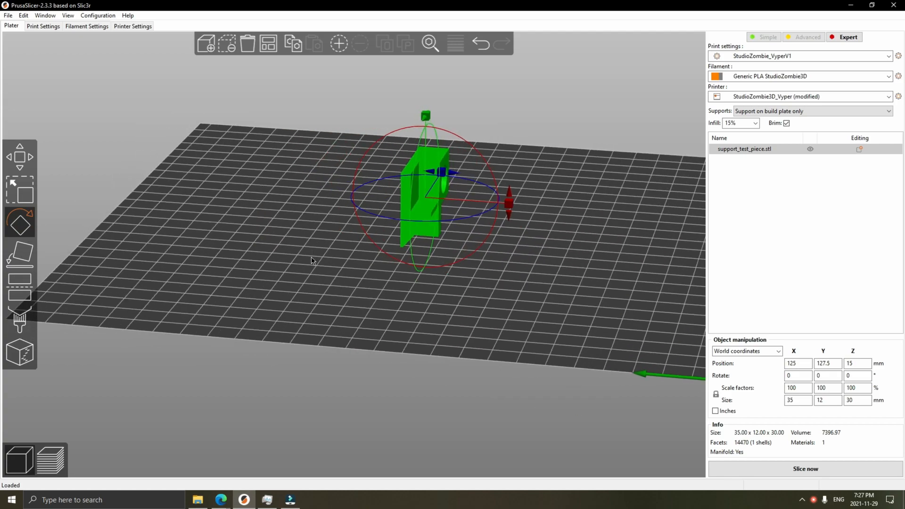
left_click_drag(510, 200, 510, 201)
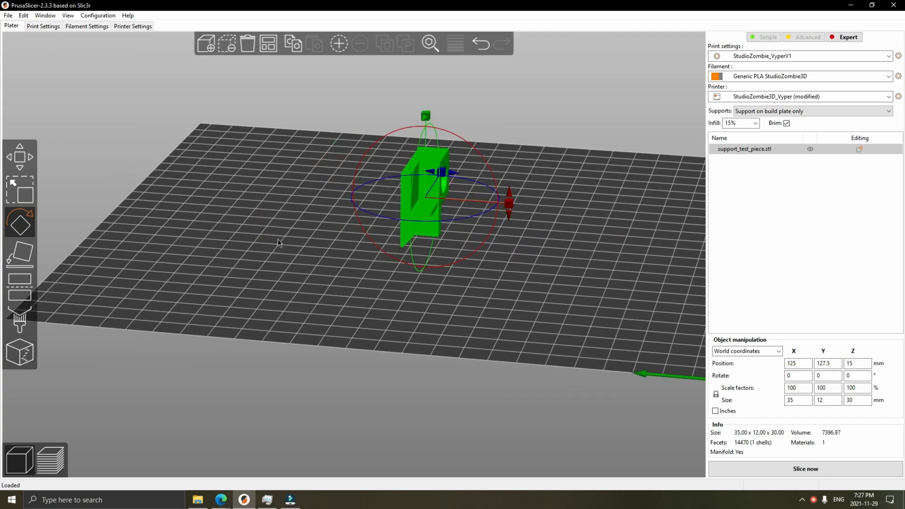
- Lay the support test piece flat on the bed using Place on Face with its large face that has the hole
left_click(21, 254)
left_click_drag(525, 298, 477, 291)
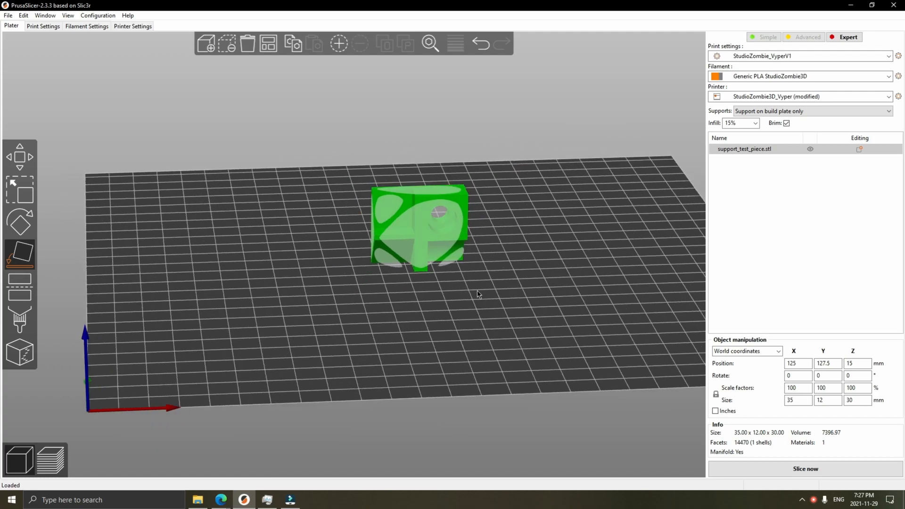
left_click(425, 238)
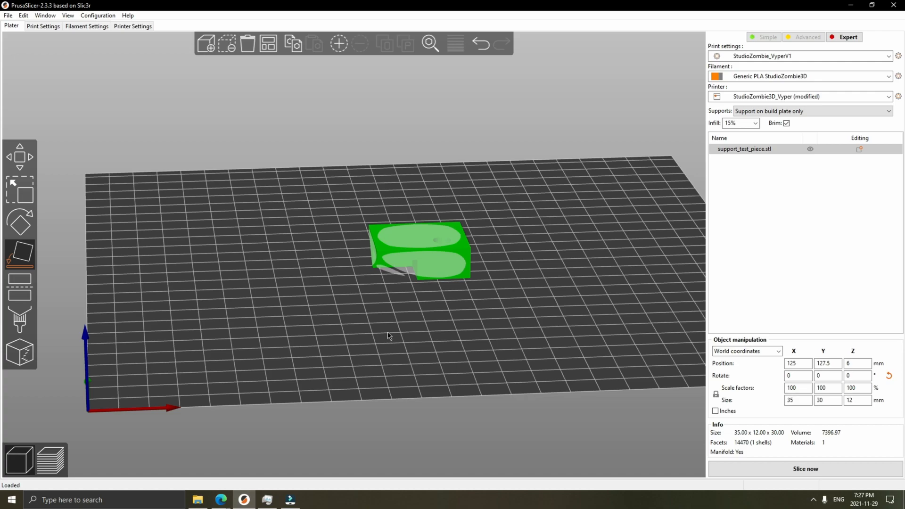
left_click_drag(390, 338, 394, 334)
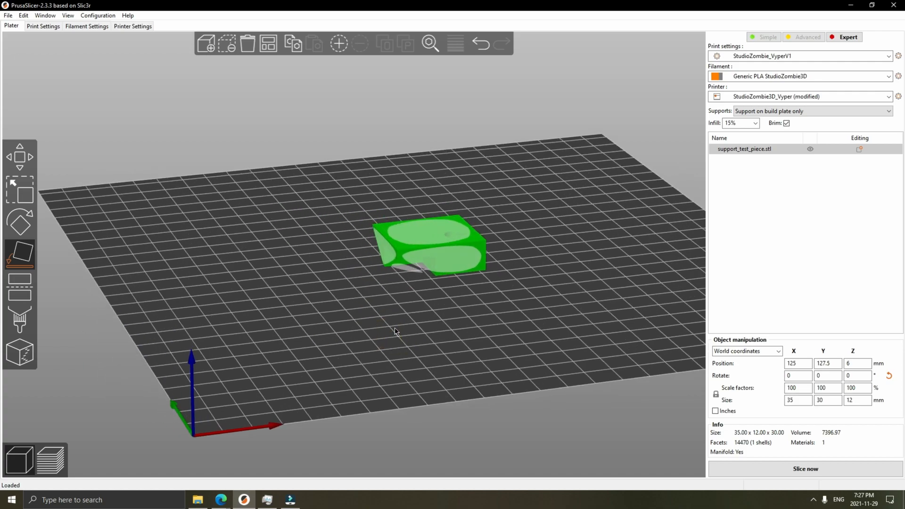
scroll(410, 313, "up", 5)
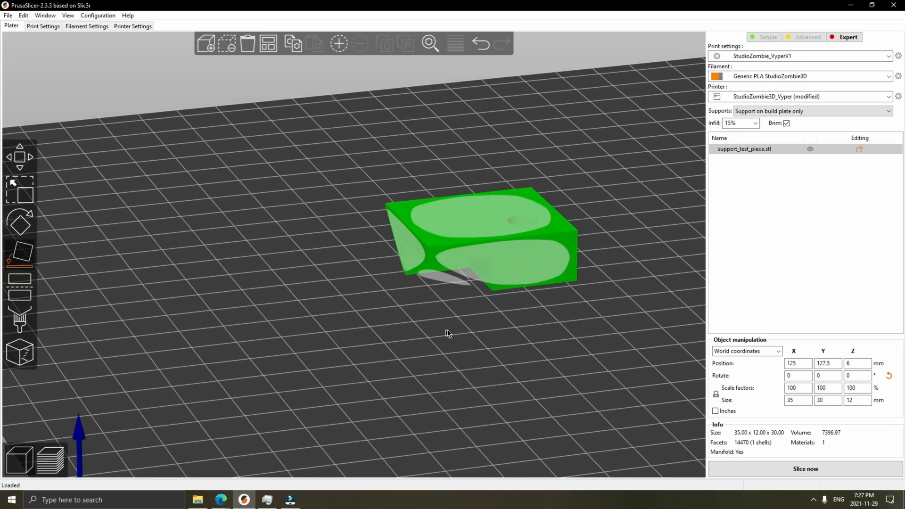
left_click_drag(485, 365, 468, 359)
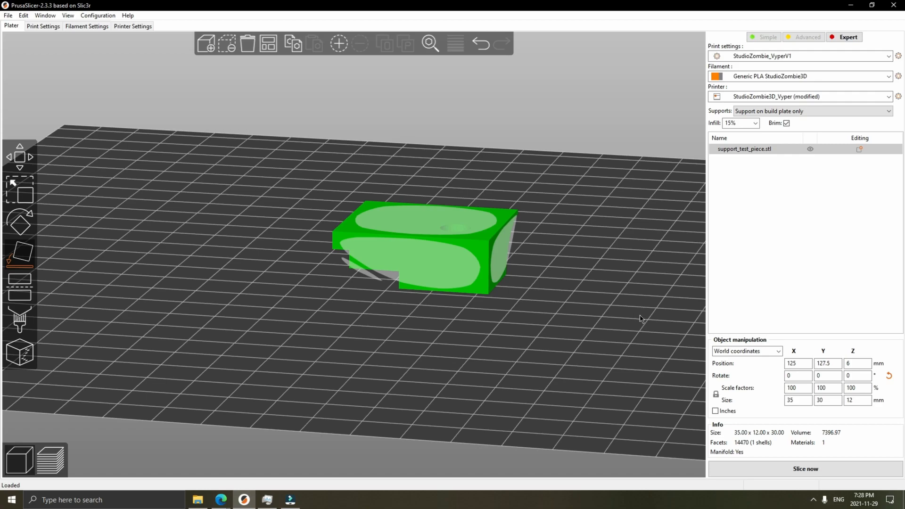
- Select Support on build plate only for the supports and keep the brim enabled
left_click(797, 112)
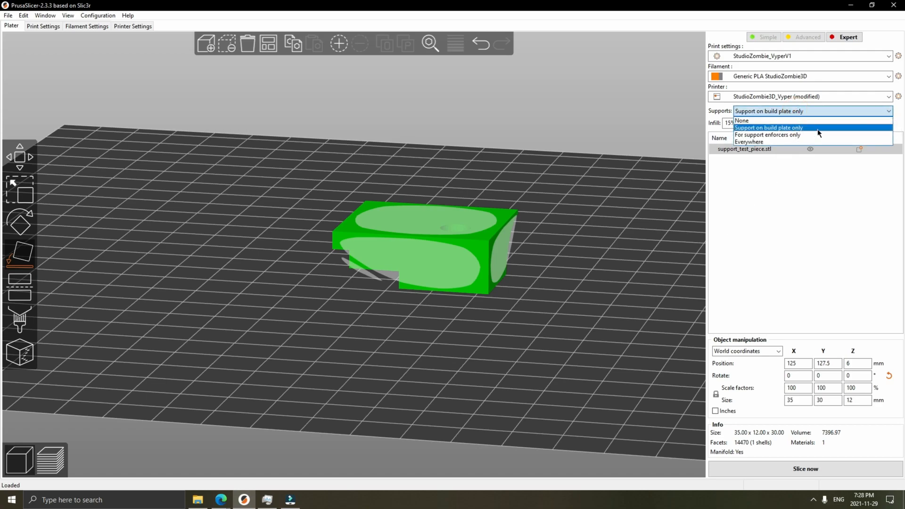
left_click(818, 128)
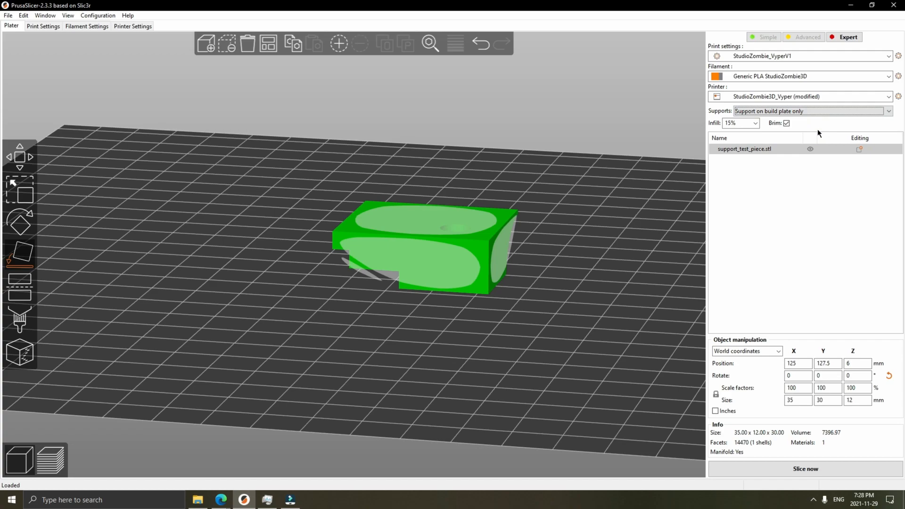
left_click(787, 123)
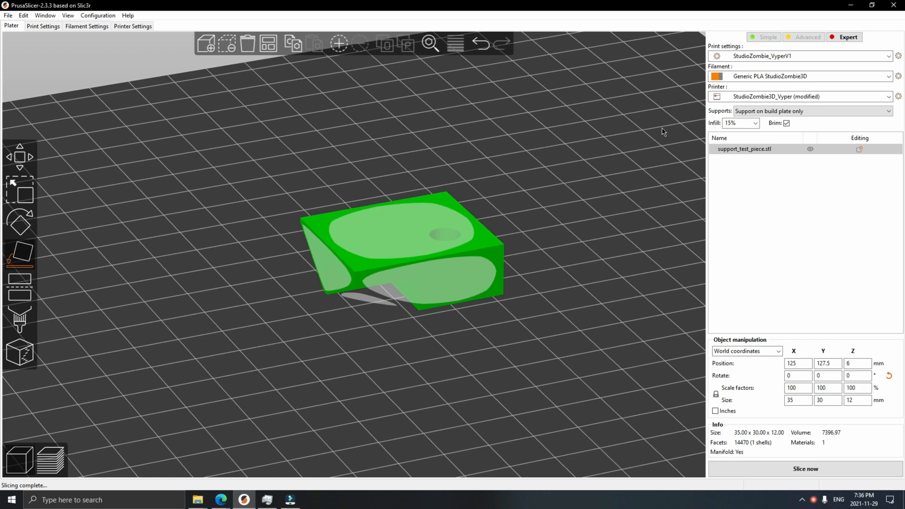
- Slice the support test piece and export its G-code to the SDXC (F:) card under the suggested file name
left_click(819, 468)
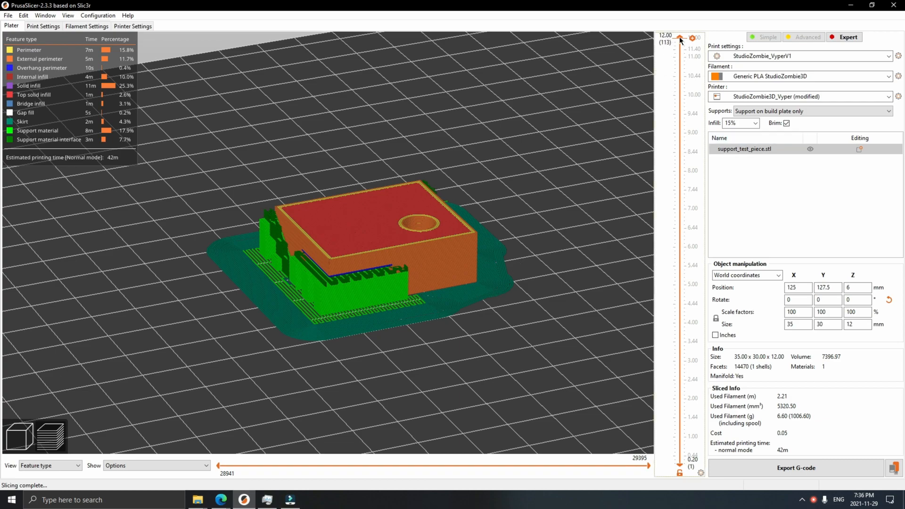
mouse_move(680, 40)
left_mouse_down()
mouse_move(674, 178)
mouse_move(679, 37)
left_mouse_up()
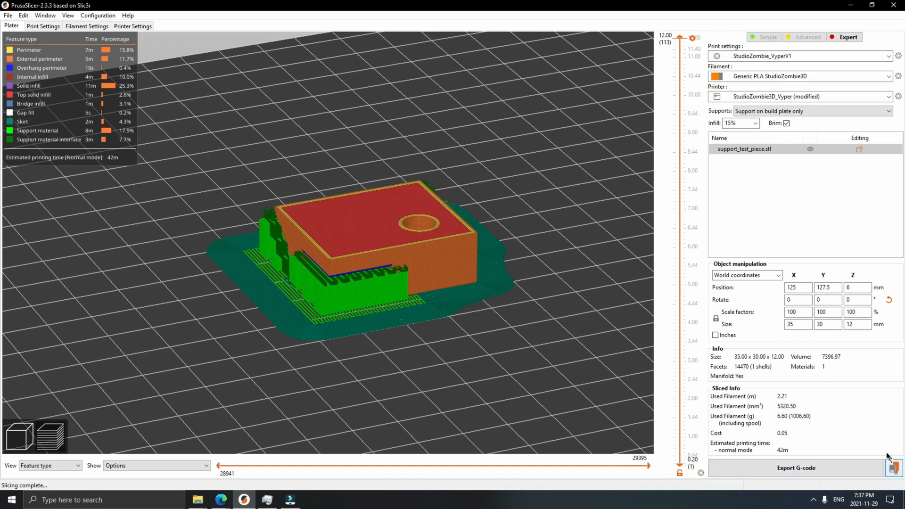
left_click(896, 469)
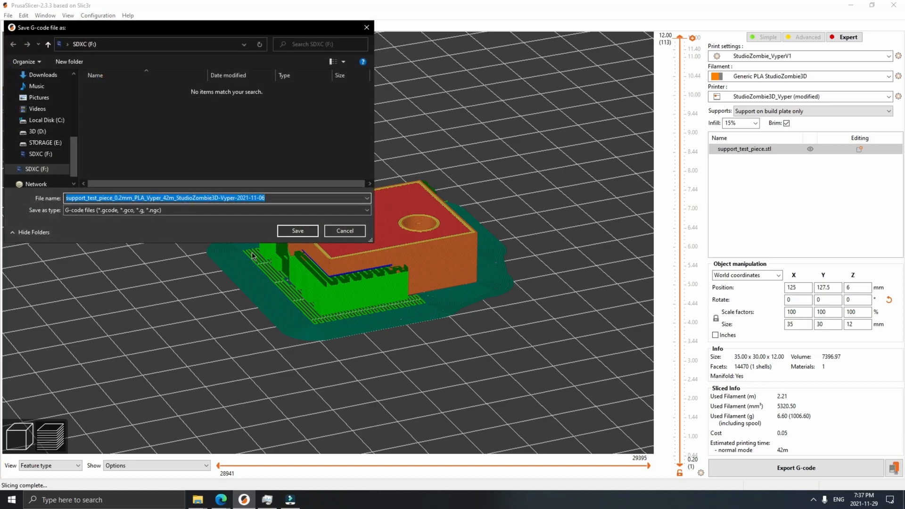
left_click(297, 230)
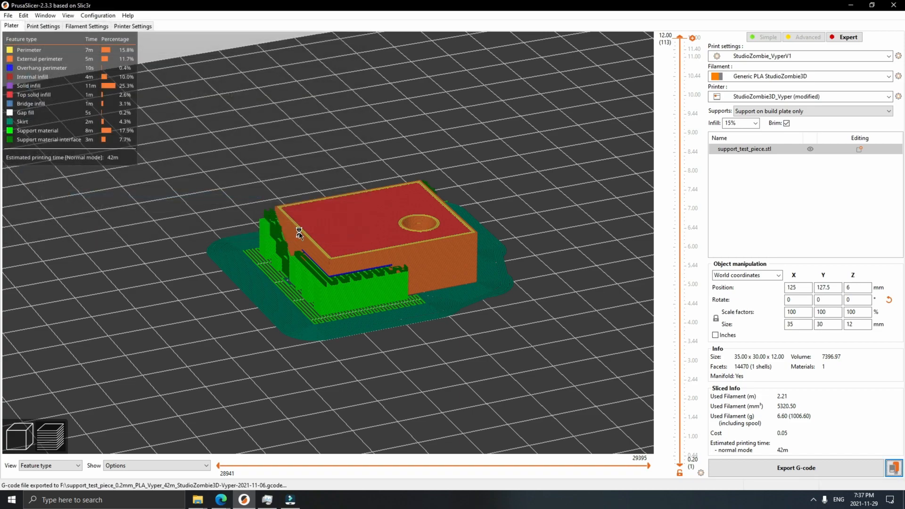